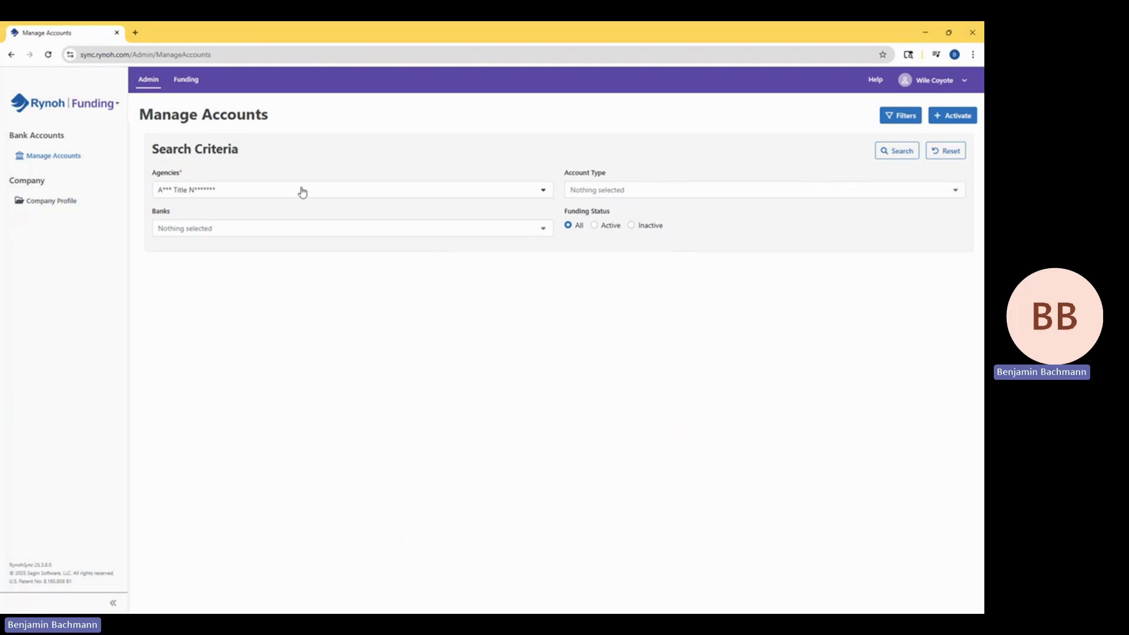
Choose the account types and banks as search criteria and list the agency's bank accounts.
click(718, 203)
click(724, 241)
click(510, 295)
click(484, 228)
click(314, 270)
click(897, 151)
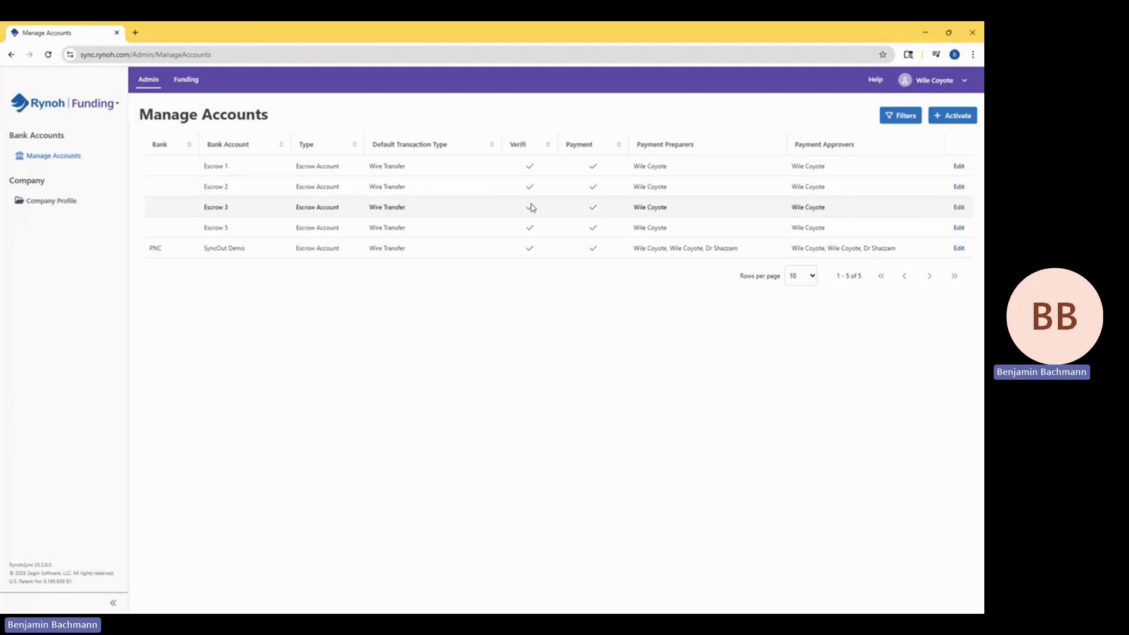
Open the Escrow 2 account's details and switch Verifi off and back on.
click(960, 187)
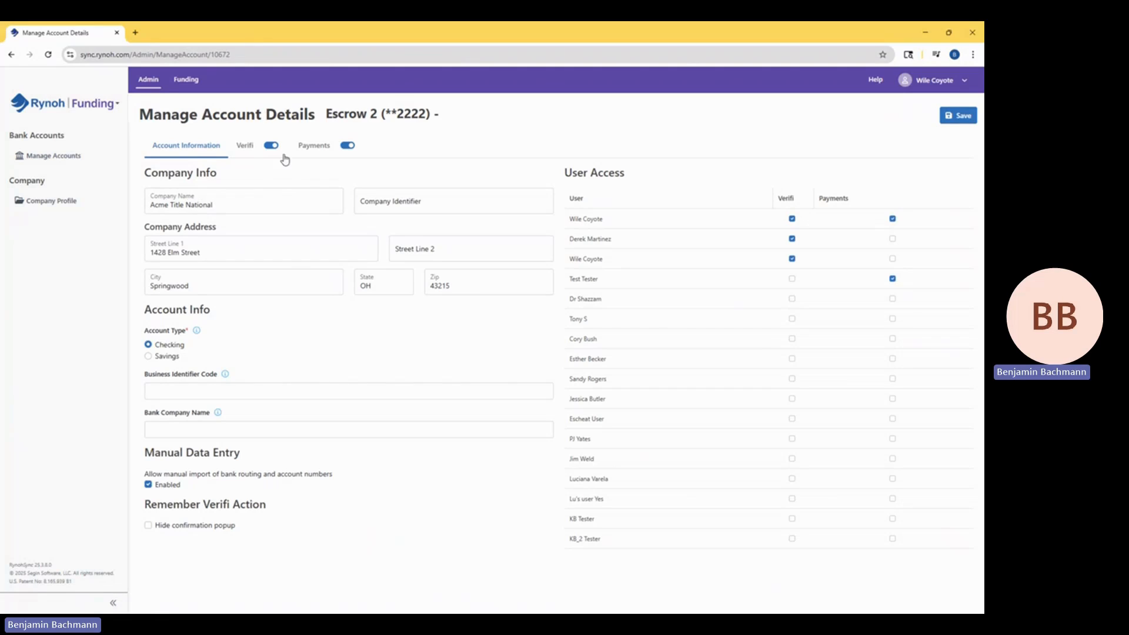
click(273, 147)
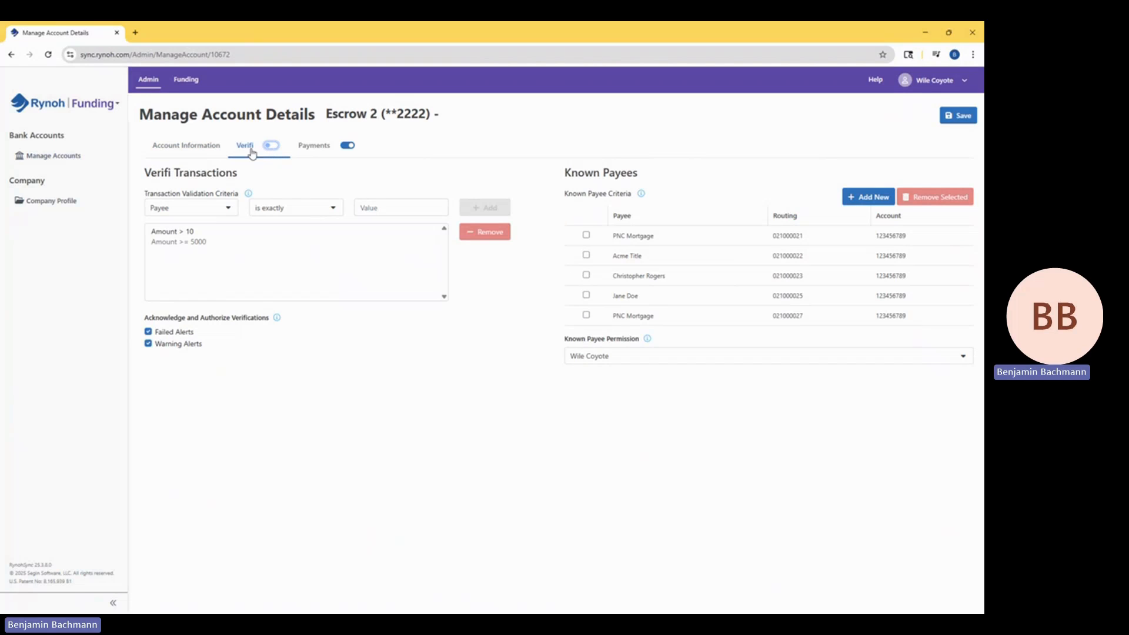
click(270, 146)
Remove the "Amount > 10" transaction validation criterion and view the fields available for a new criterion.
click(200, 246)
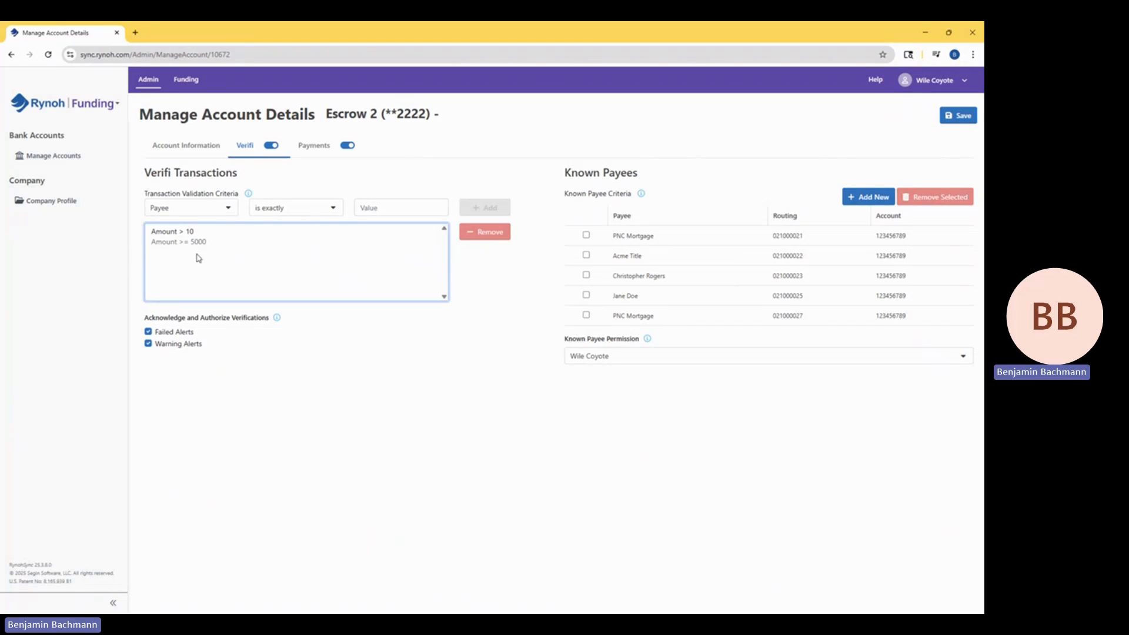
click(194, 232)
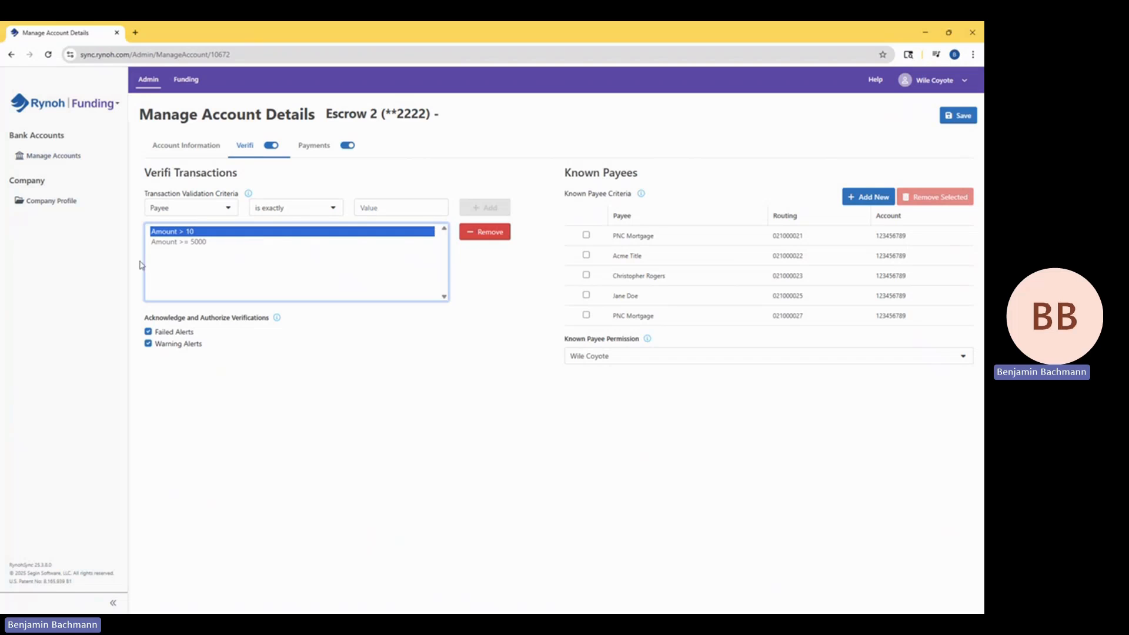
click(489, 234)
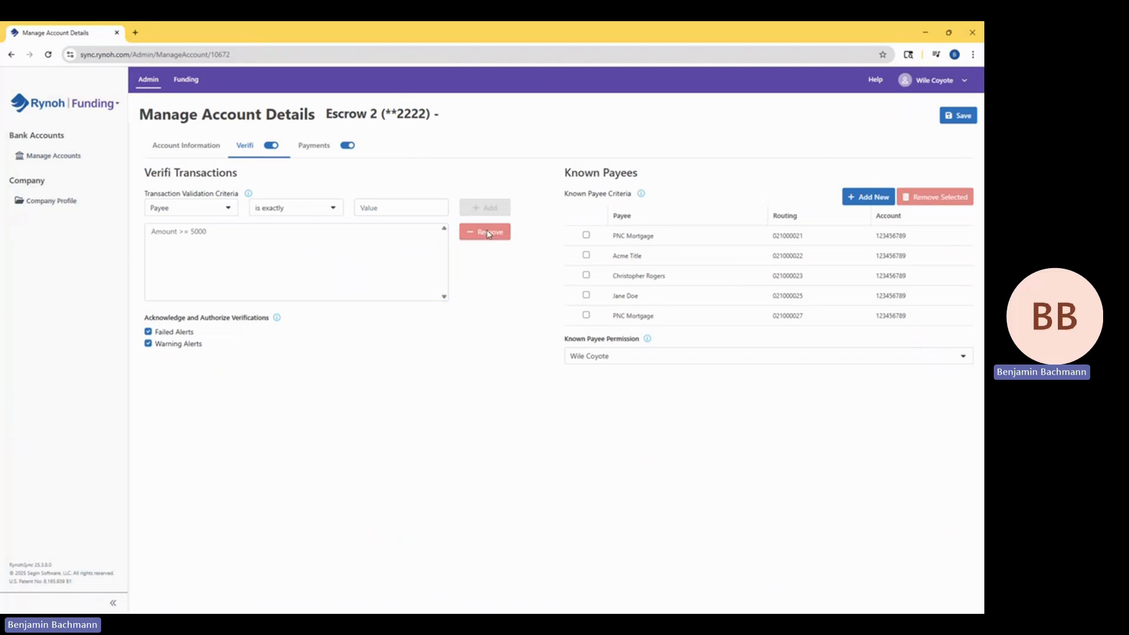
click(220, 210)
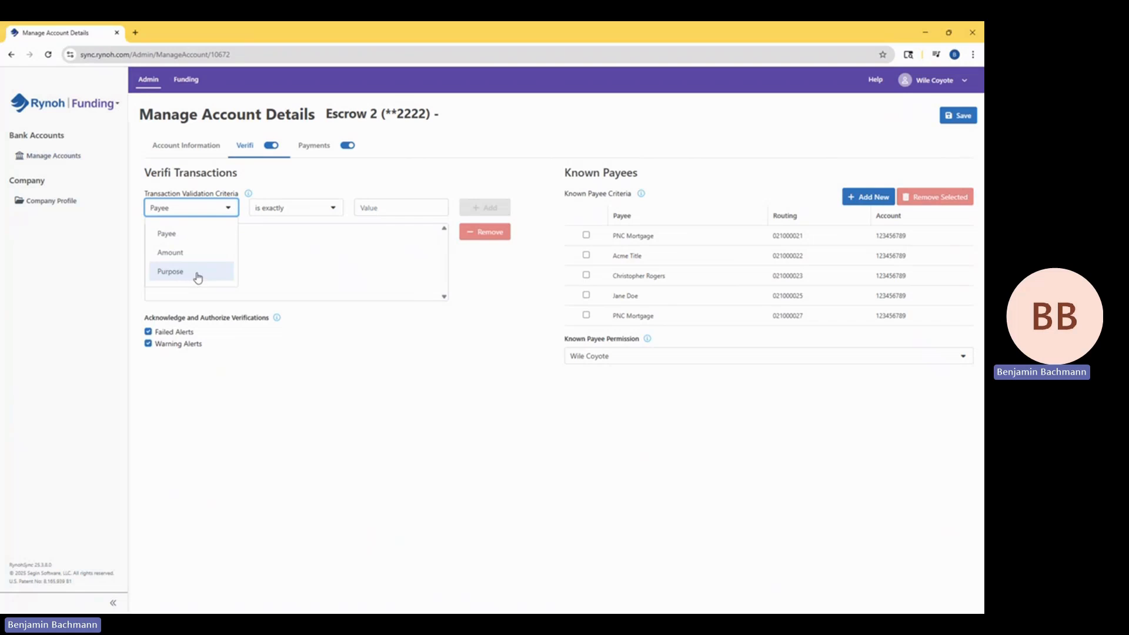
click(427, 187)
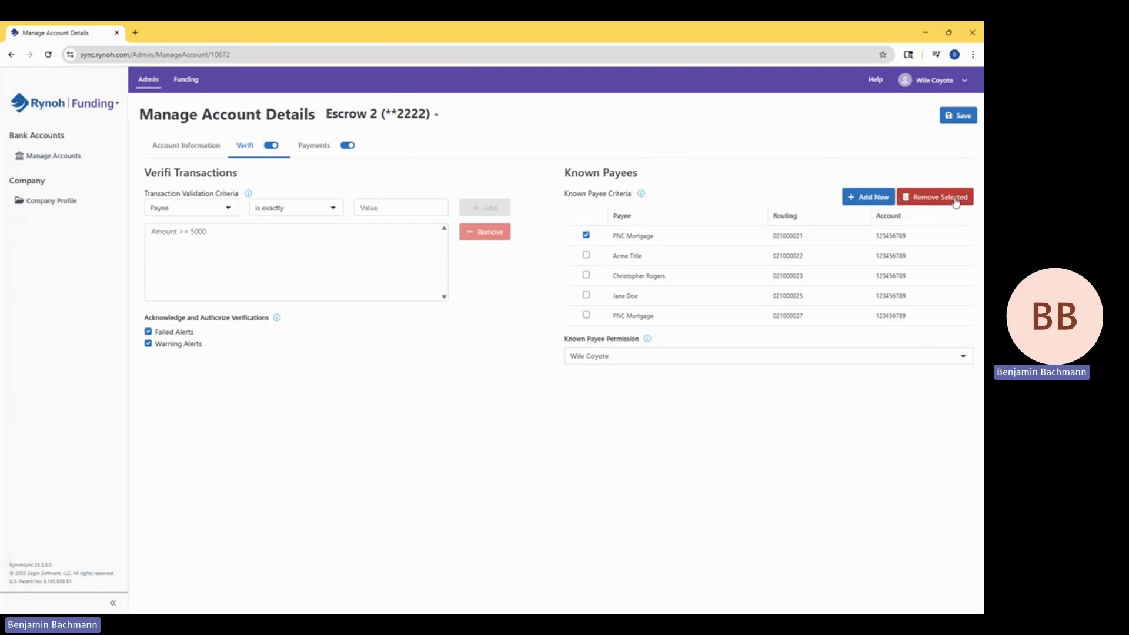
Deselect the first PNC Mortgage known payee, examine the fields for adding a known payee, and close the form without adding one.
click(586, 235)
click(887, 202)
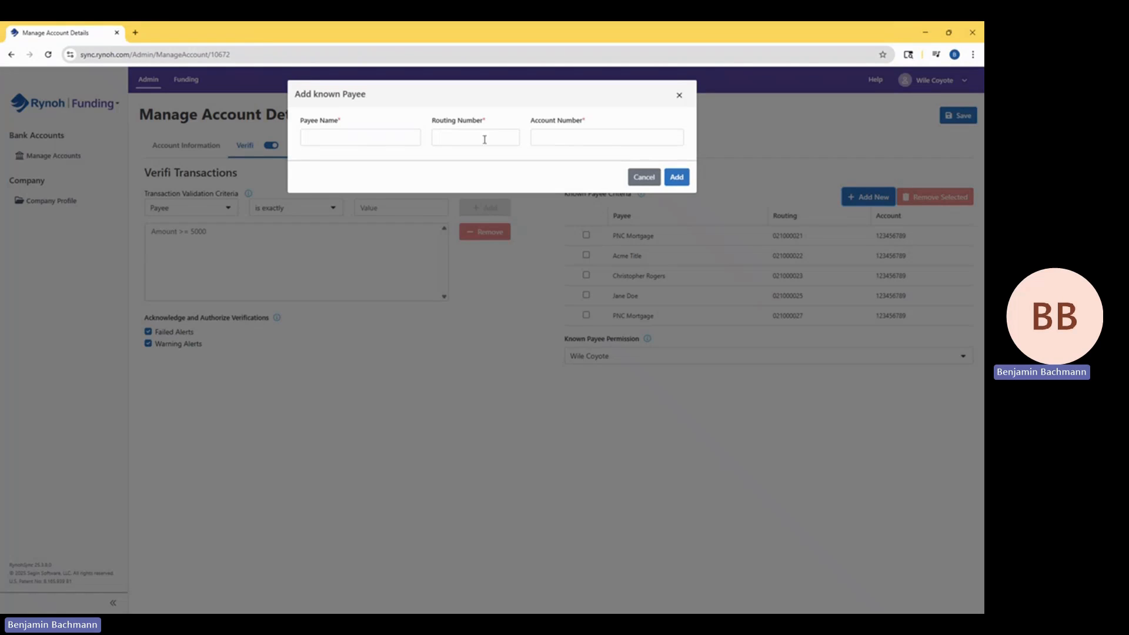
click(376, 140)
click(472, 140)
click(565, 139)
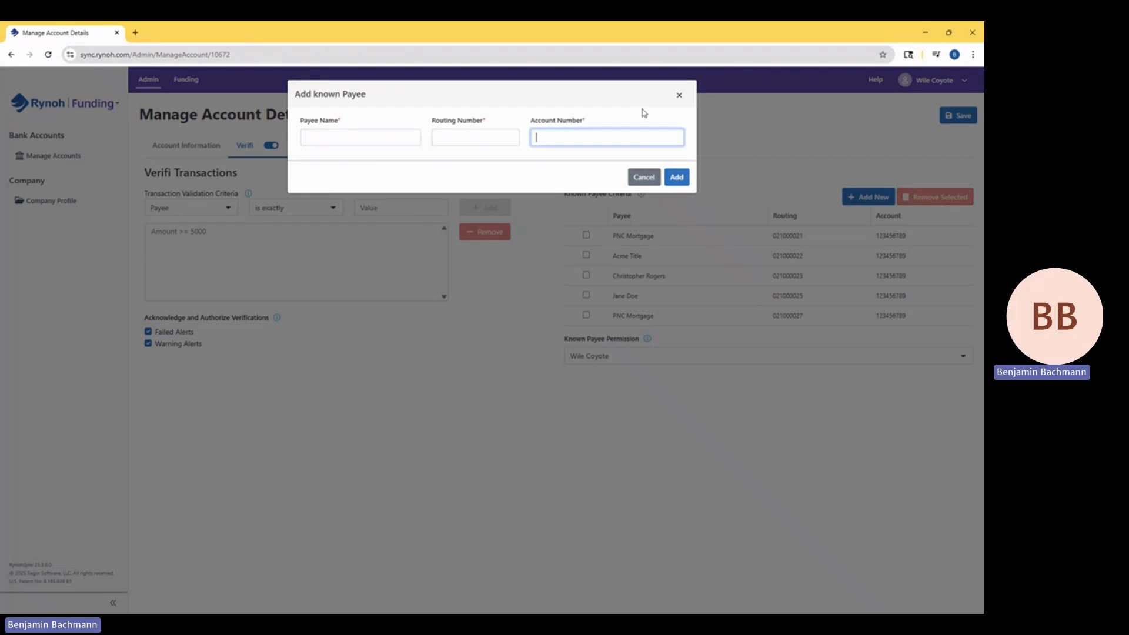
click(680, 96)
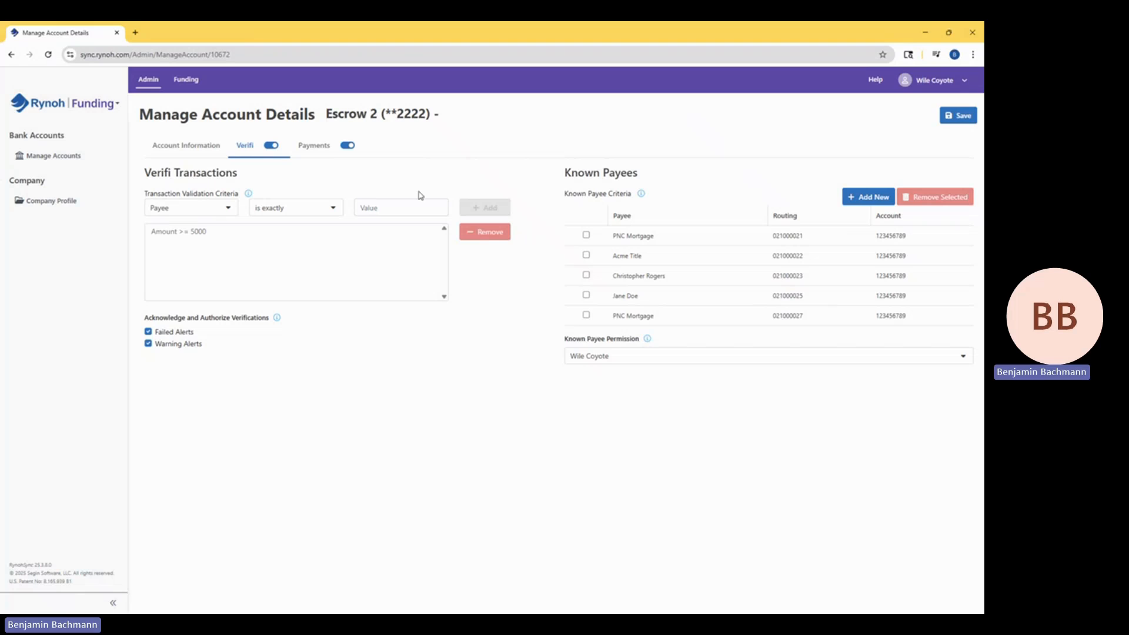
Return to the Escrow 2 account information with its user access list and save the account.
click(195, 151)
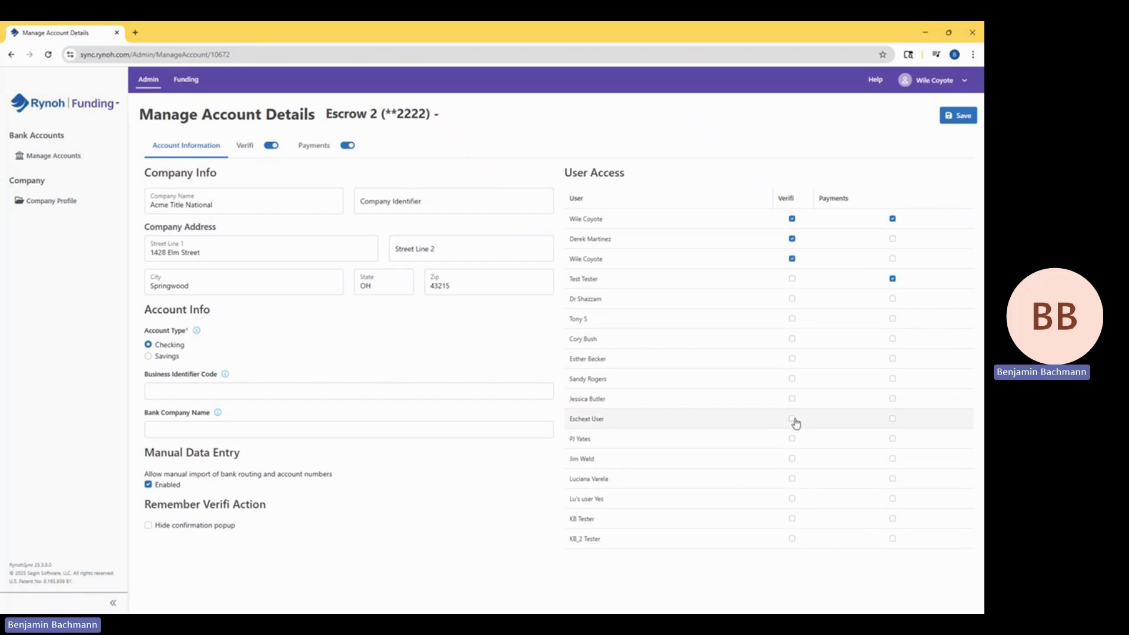
click(956, 117)
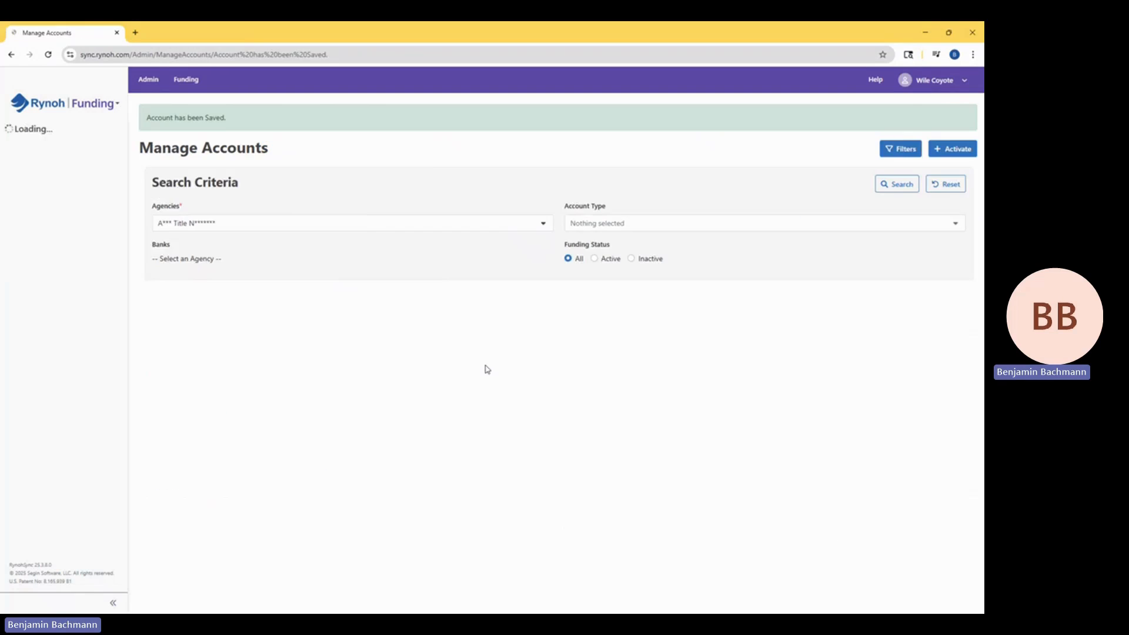
drag(179, 119, 238, 128)
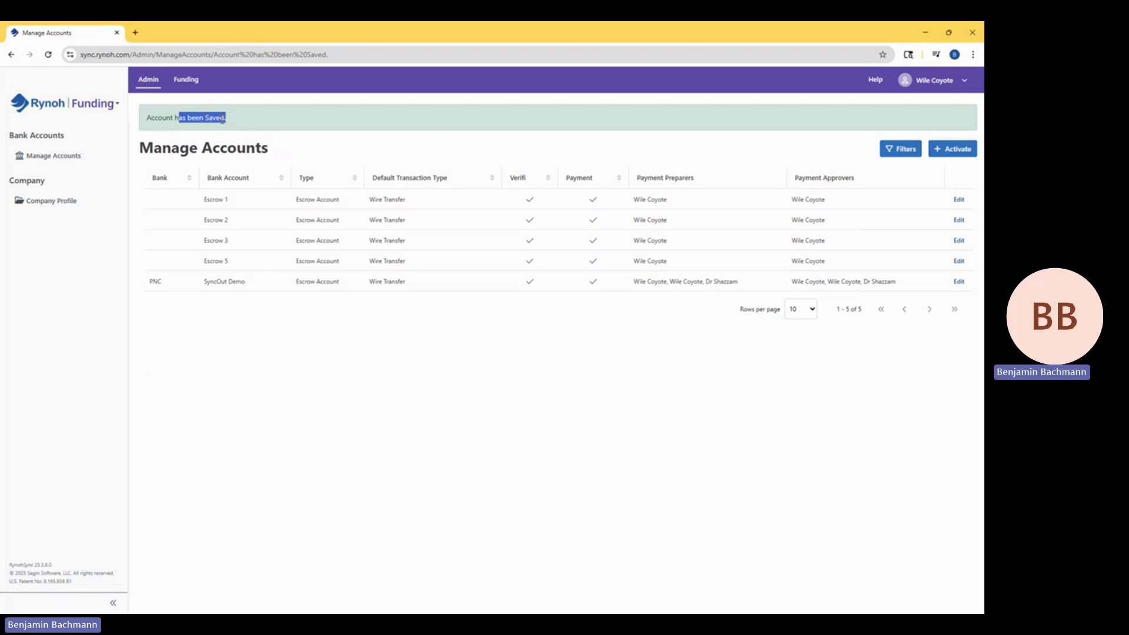
click(220, 120)
Go to the Verifi transactions under Funding and search them with all bank accounts and all Verifi statuses included.
click(188, 82)
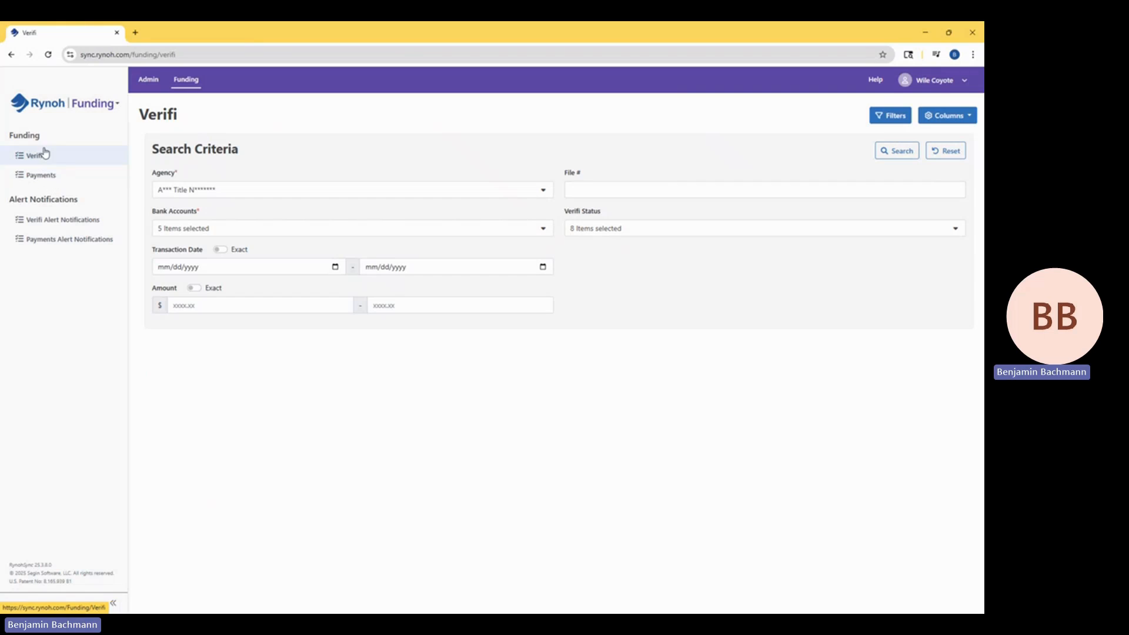
click(89, 162)
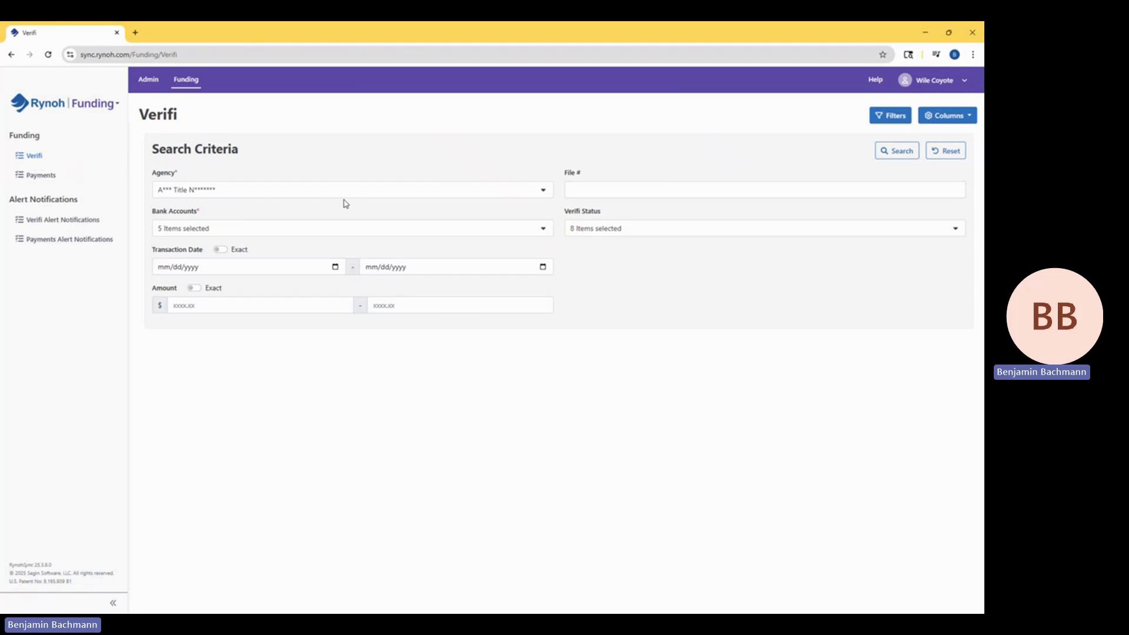
click(297, 232)
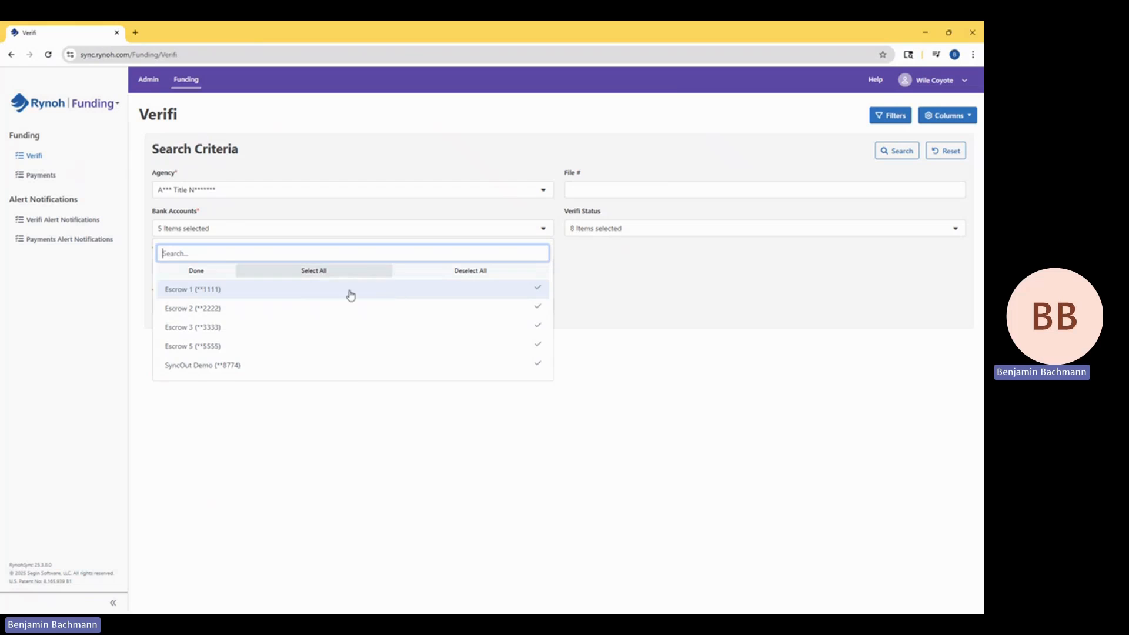
click(666, 304)
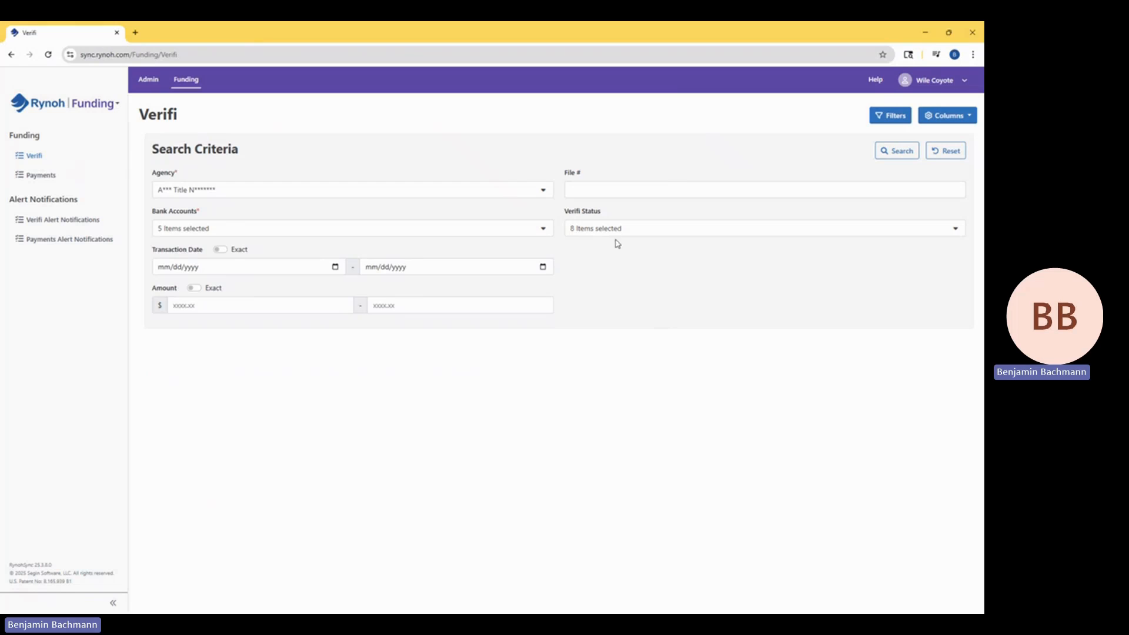
click(626, 232)
scroll(694, 323, down, 2)
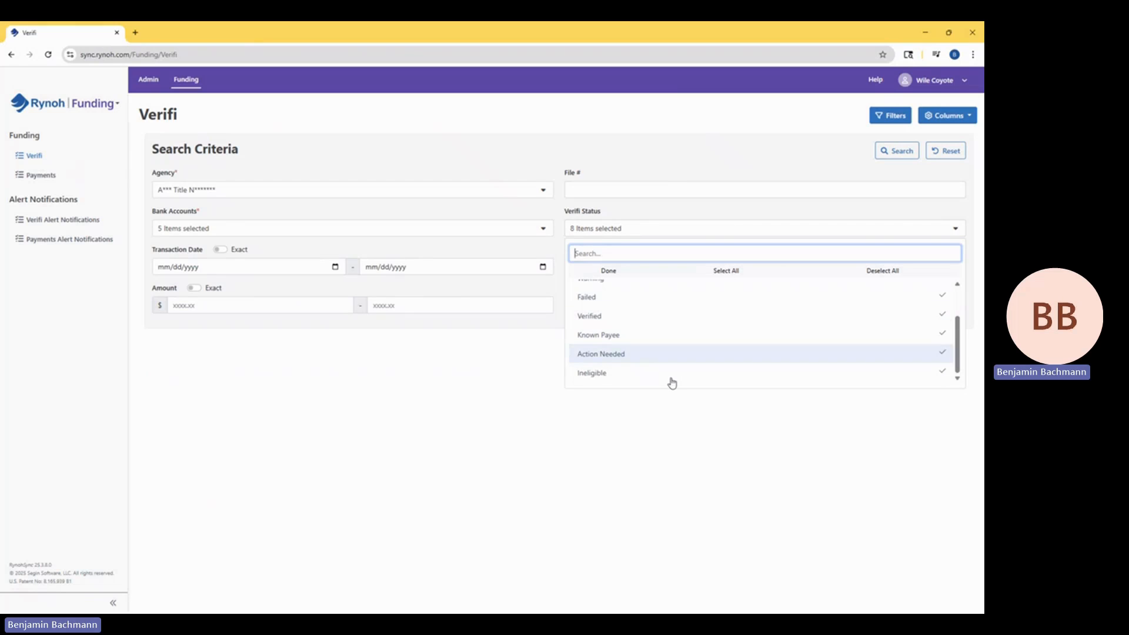
click(649, 453)
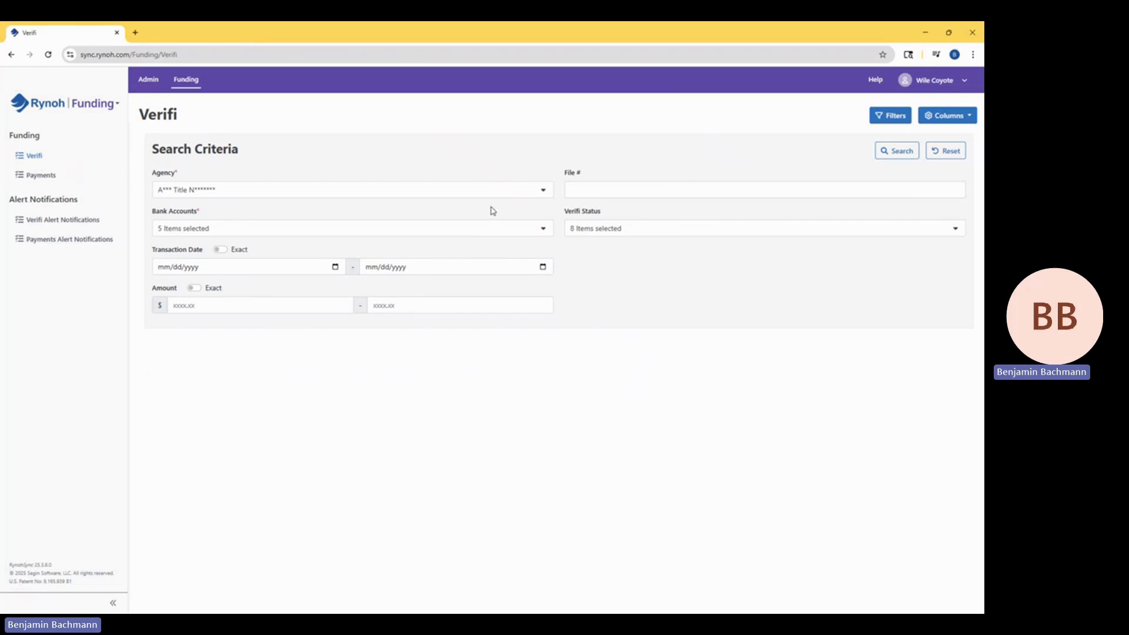
click(905, 153)
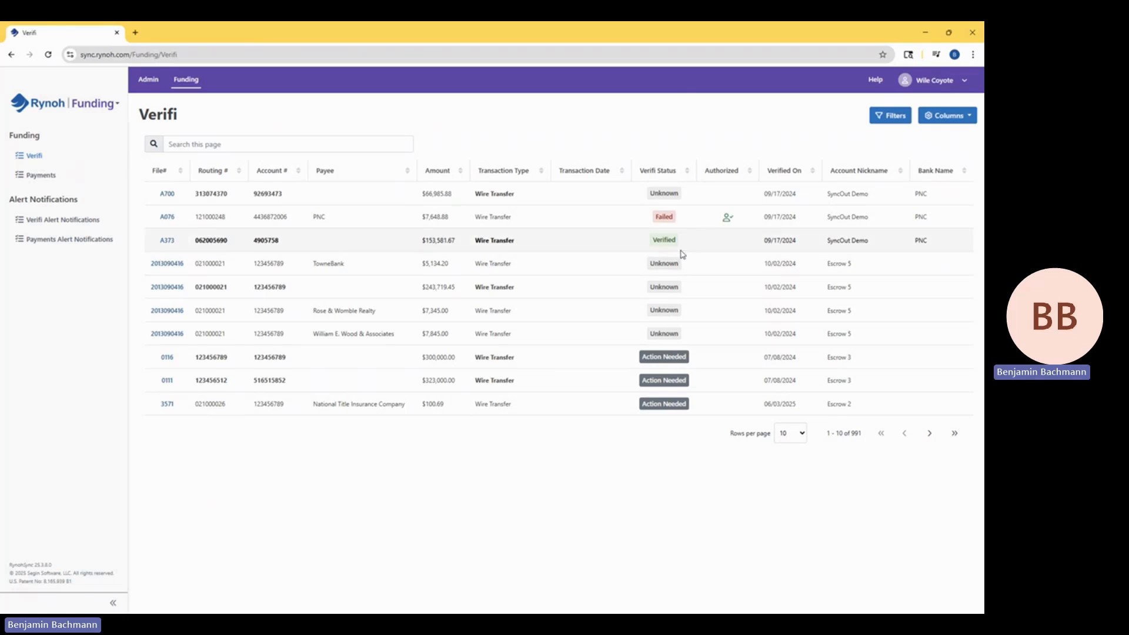
Examine the account ownership message in the Verifi results of the failed PNC transaction, and close the results.
click(664, 218)
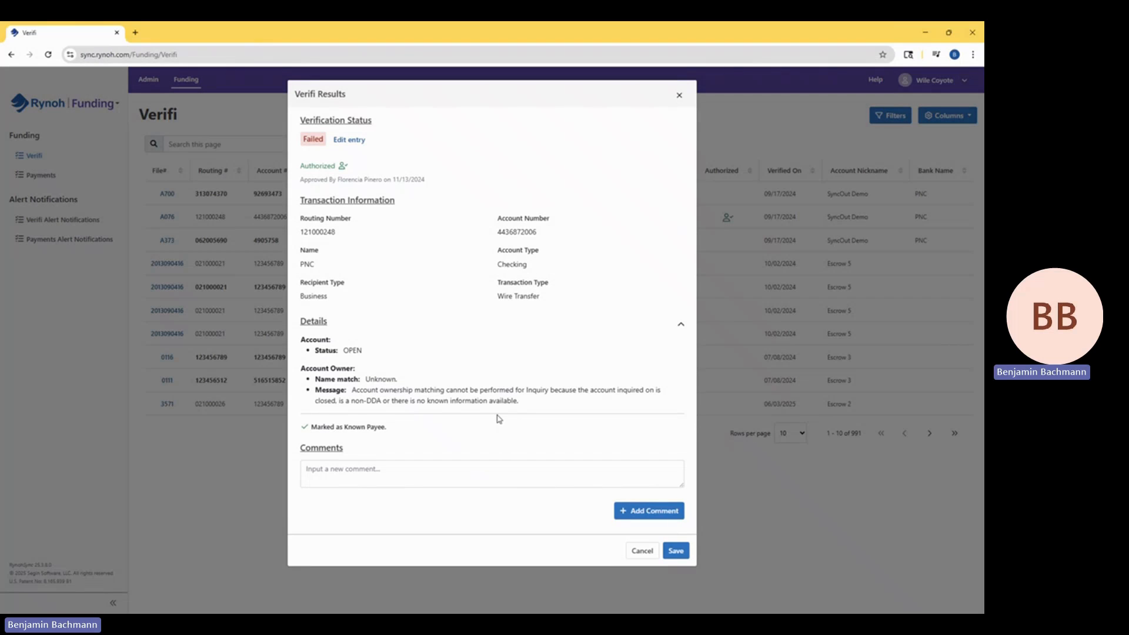
drag(382, 391, 565, 395)
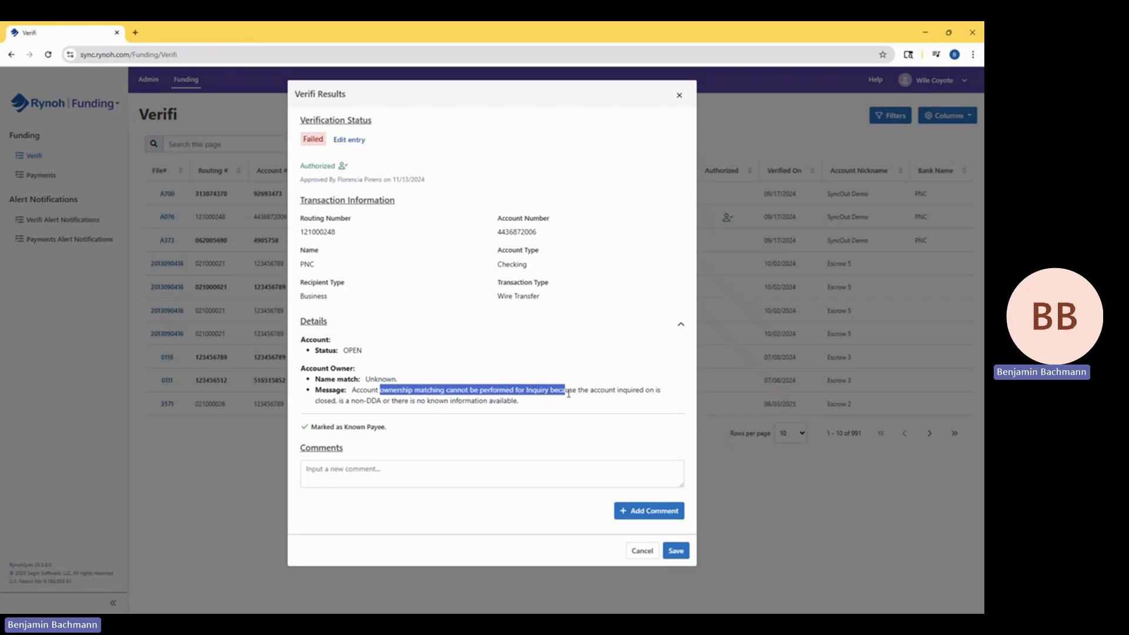
click(580, 393)
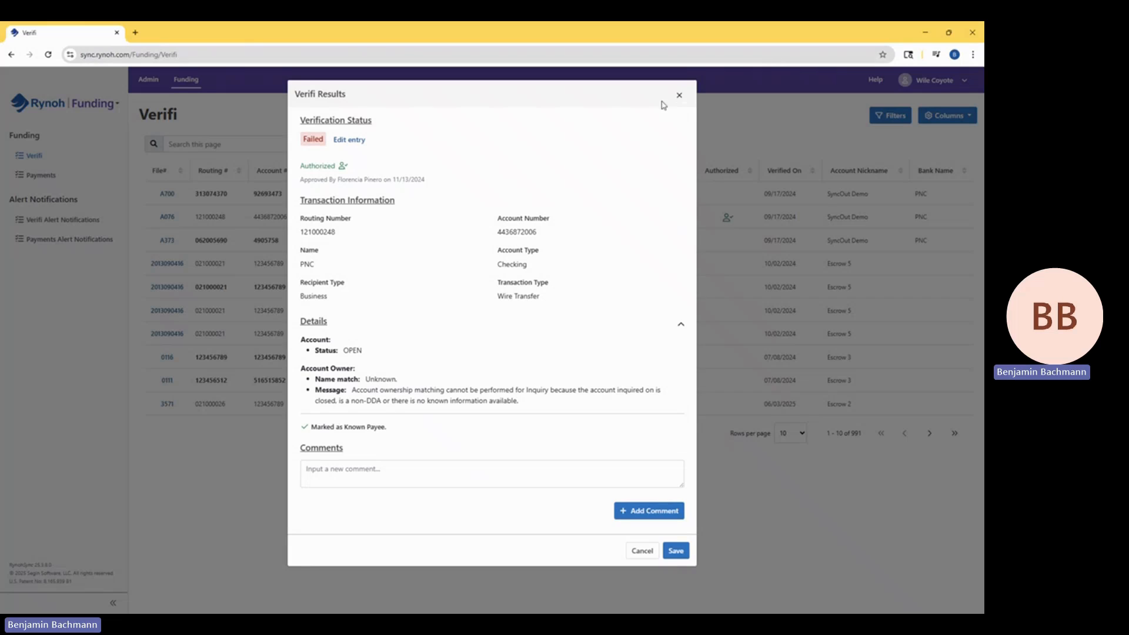
click(679, 96)
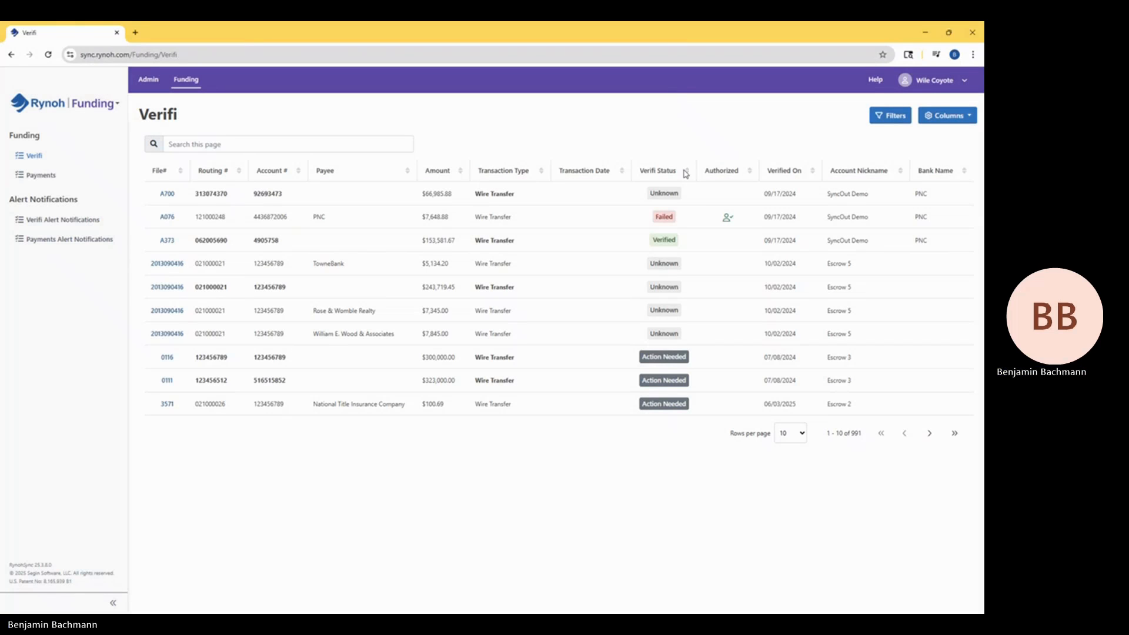
Reopen the failed PNC transaction's Verifi results to check its known payee marking and authorization details, and close them.
click(665, 218)
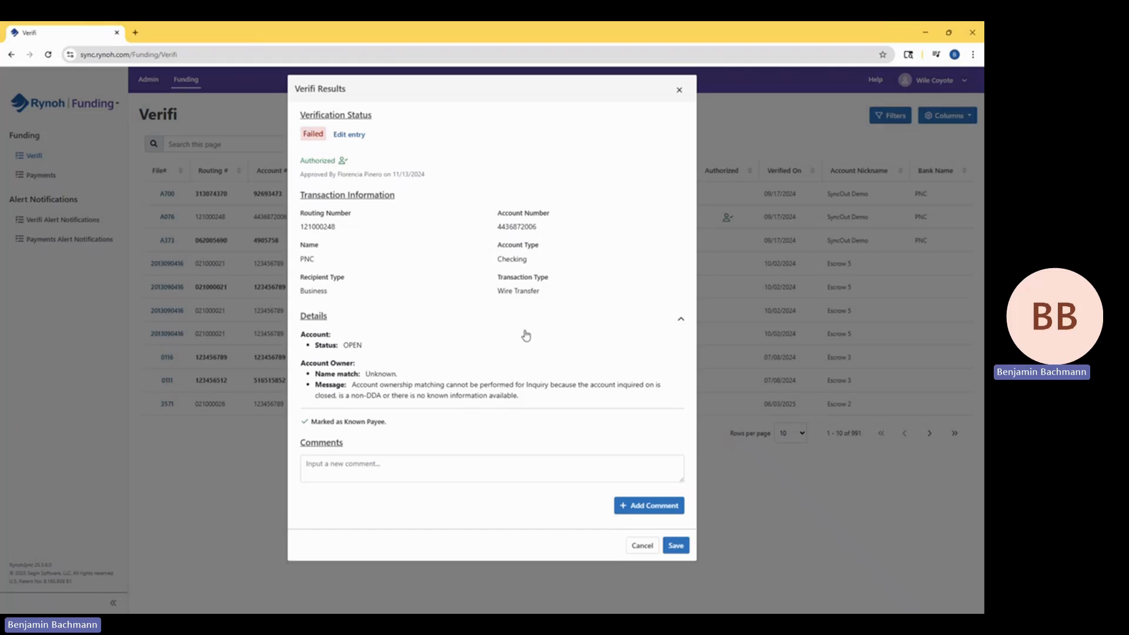
drag(327, 428, 394, 430)
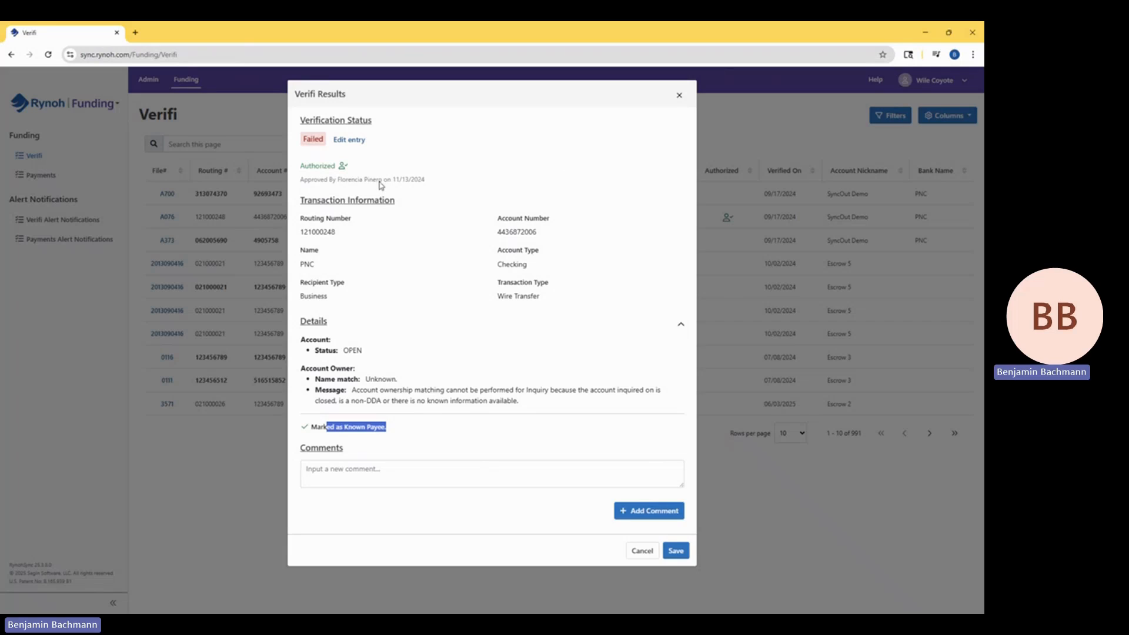
drag(331, 166, 360, 181)
click(342, 183)
click(367, 180)
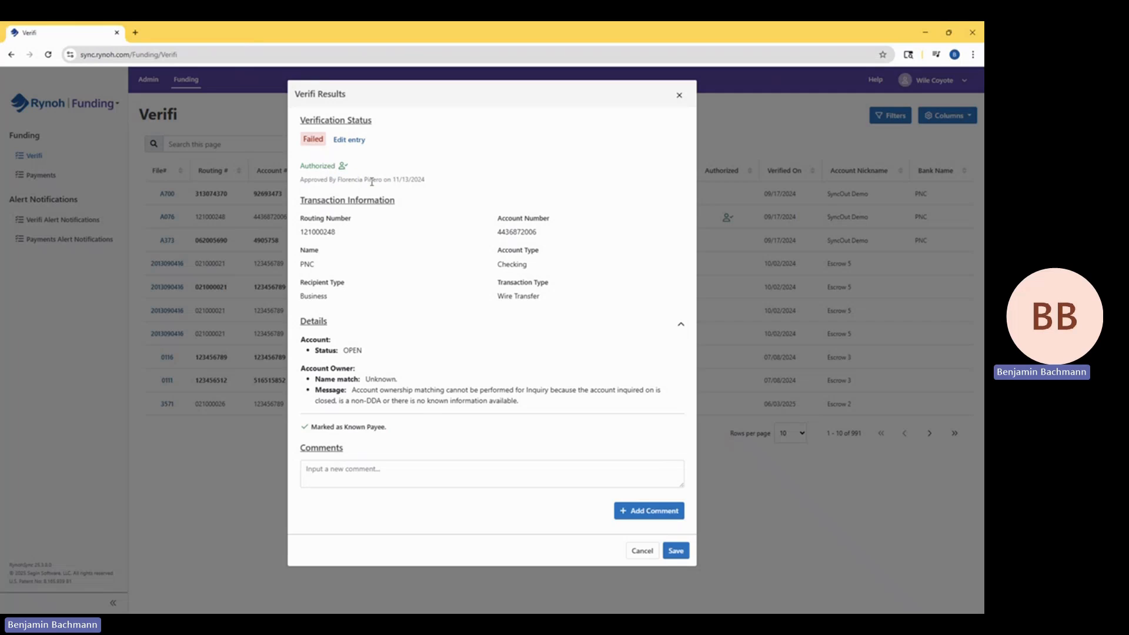
click(680, 96)
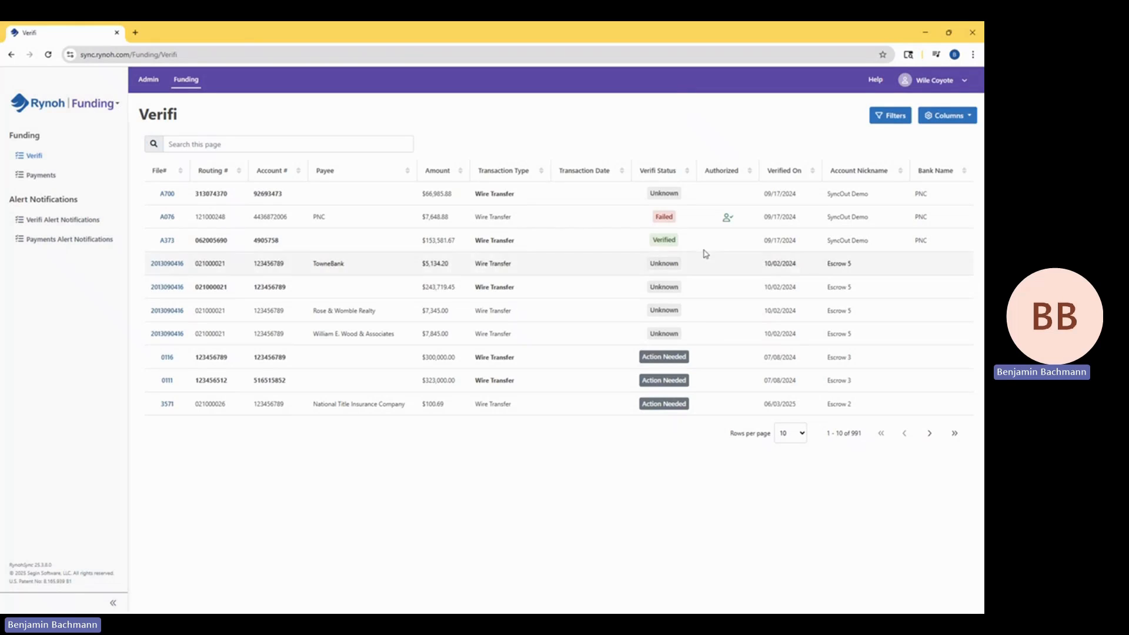
Examine the Verifi results of the verified $153,581.67 wire transfer and close them.
mouse_move(668, 241)
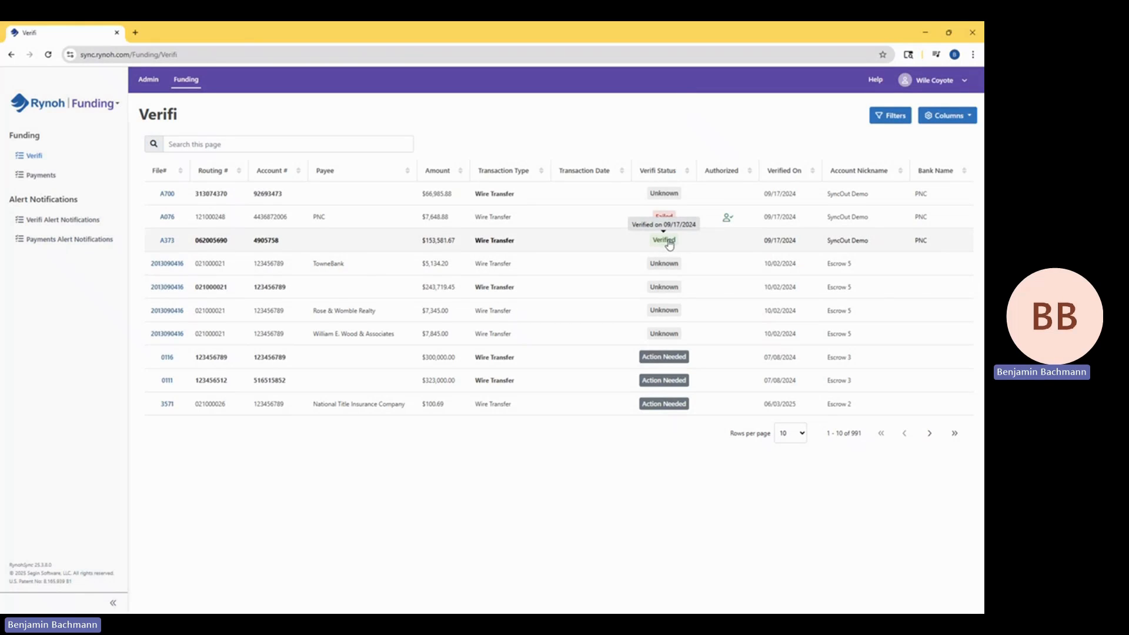
click(669, 241)
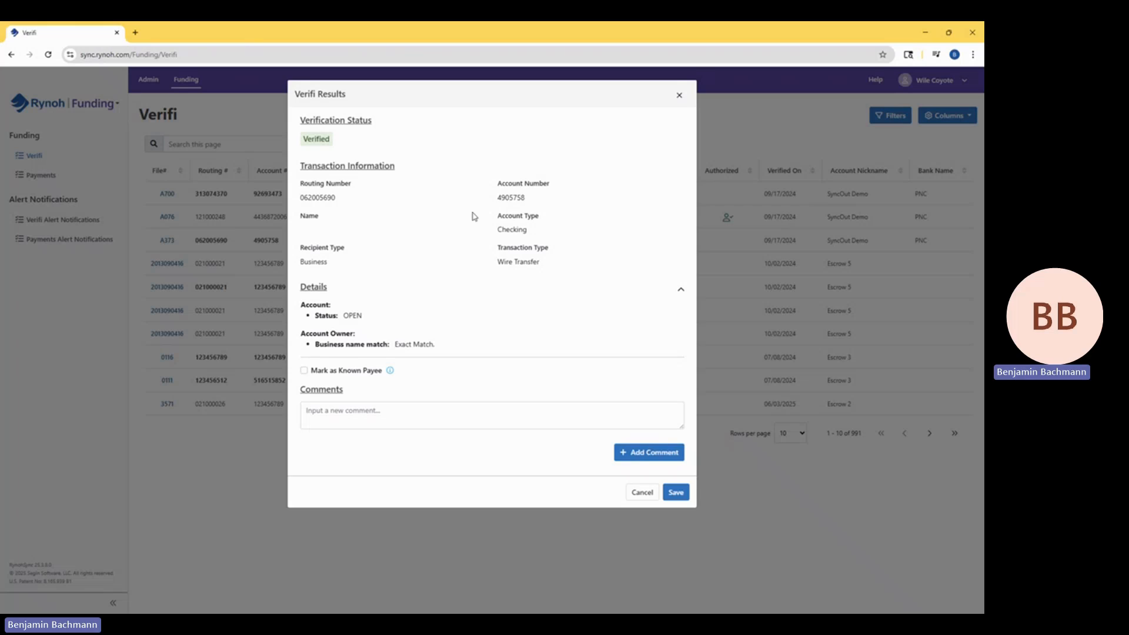
click(681, 96)
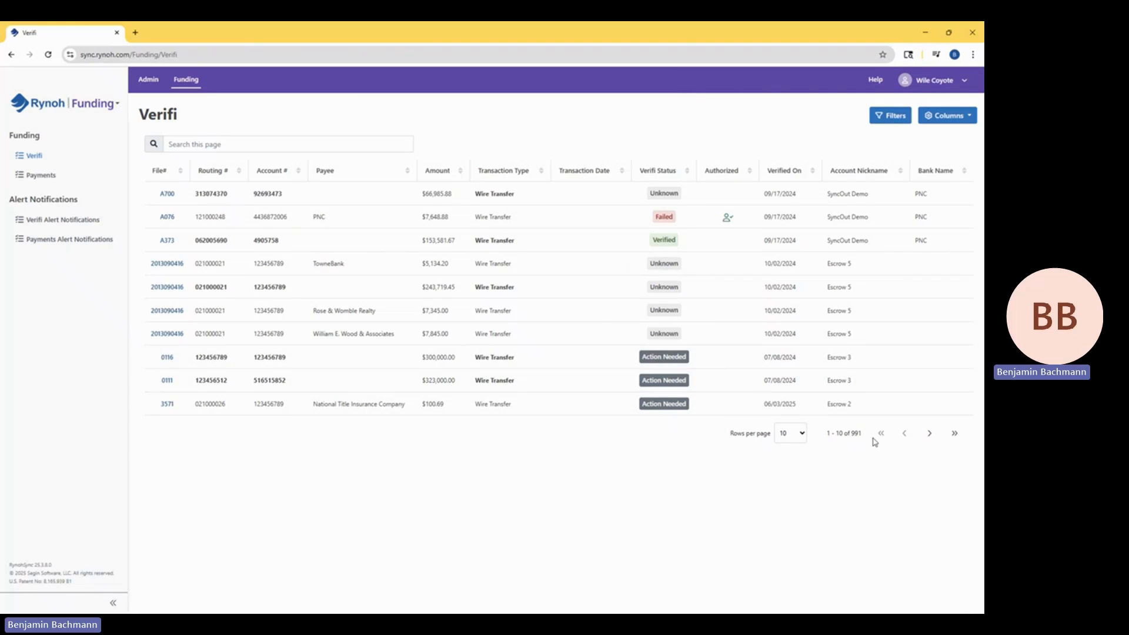
Sort the transactions by Verified On date, newest first, and go to the second page of the list.
click(785, 172)
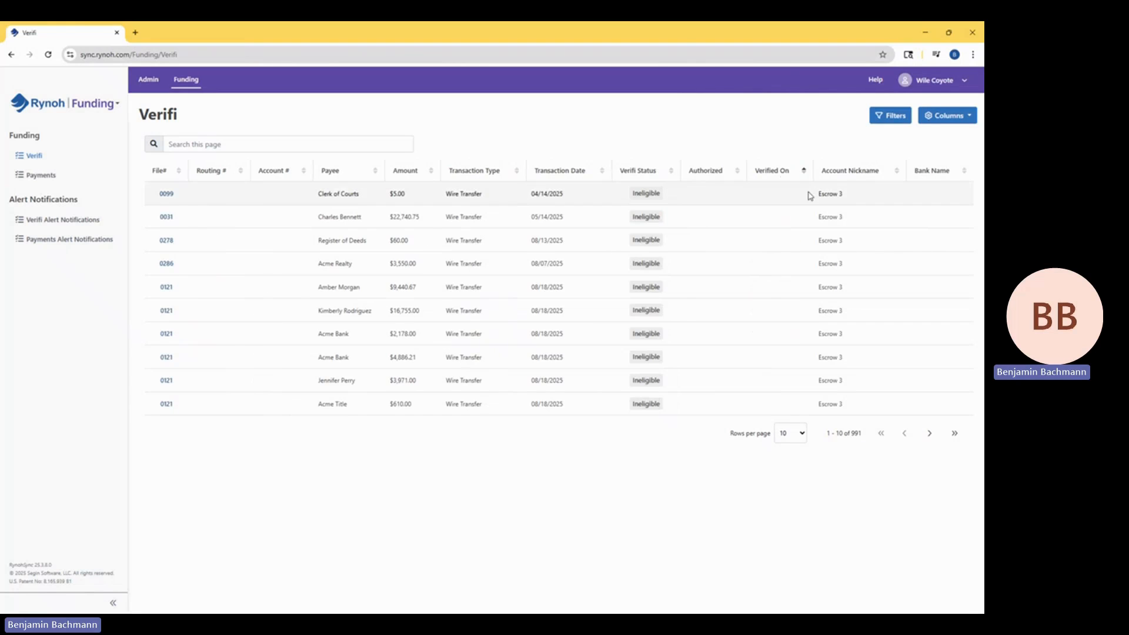
click(785, 173)
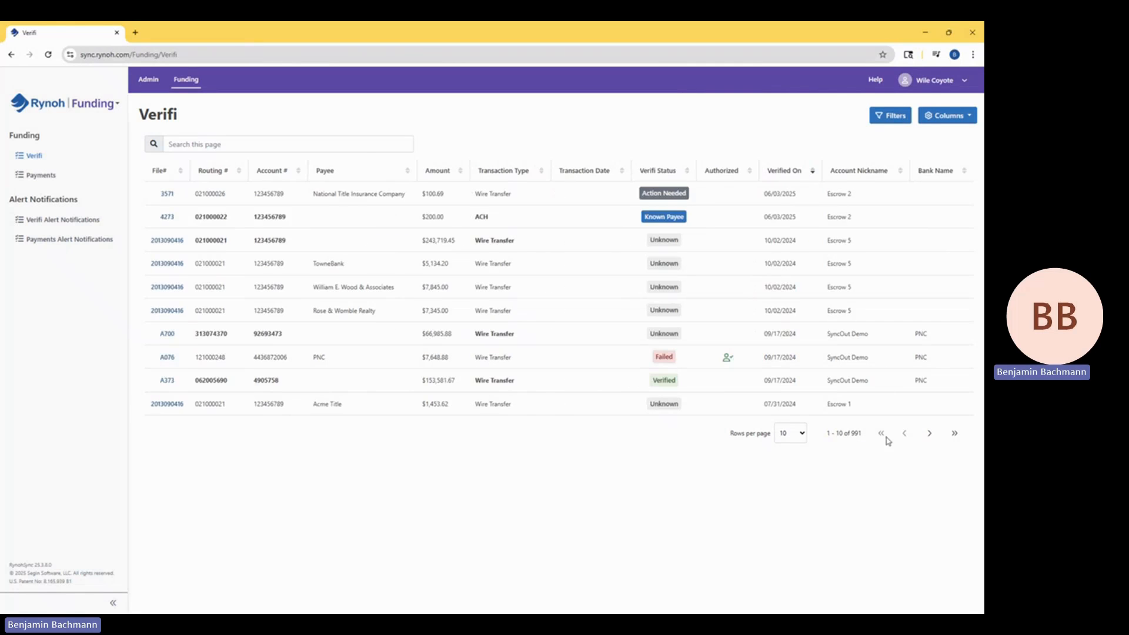
click(929, 435)
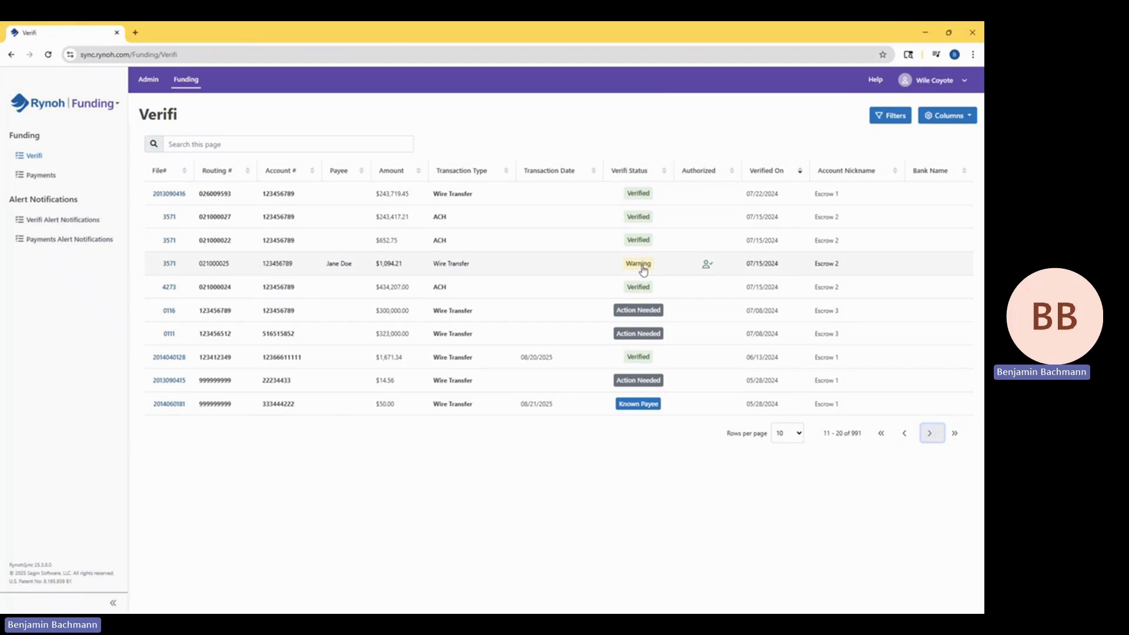
Examine the error in the Verifi results of the $300,000.00 wire transfer, close them, and go to the third page of transactions.
click(639, 311)
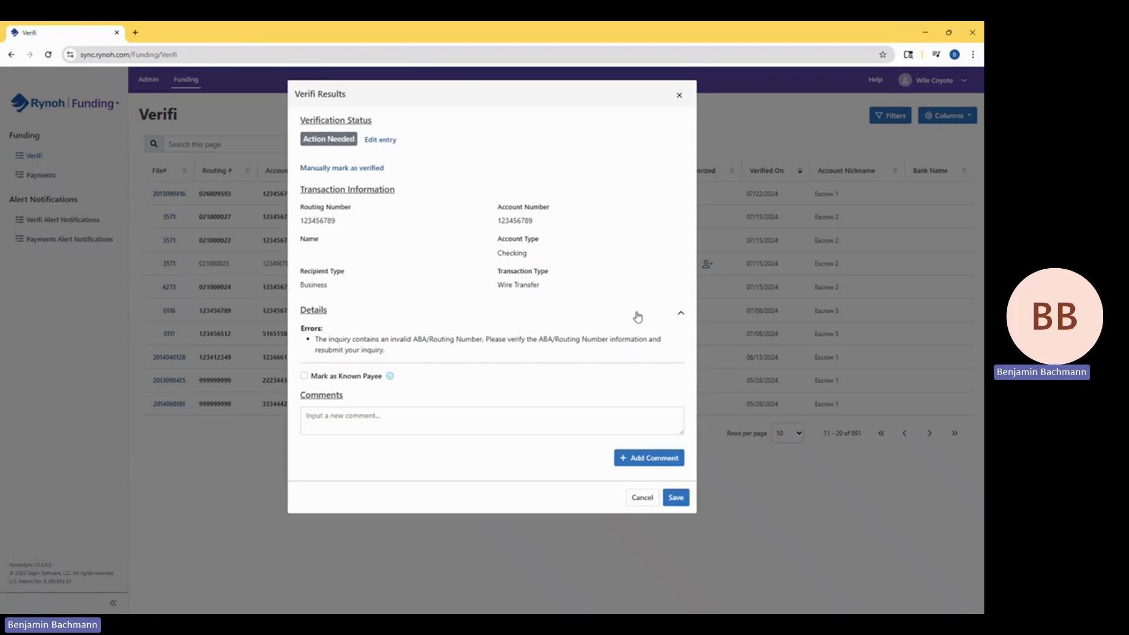
drag(353, 340, 561, 339)
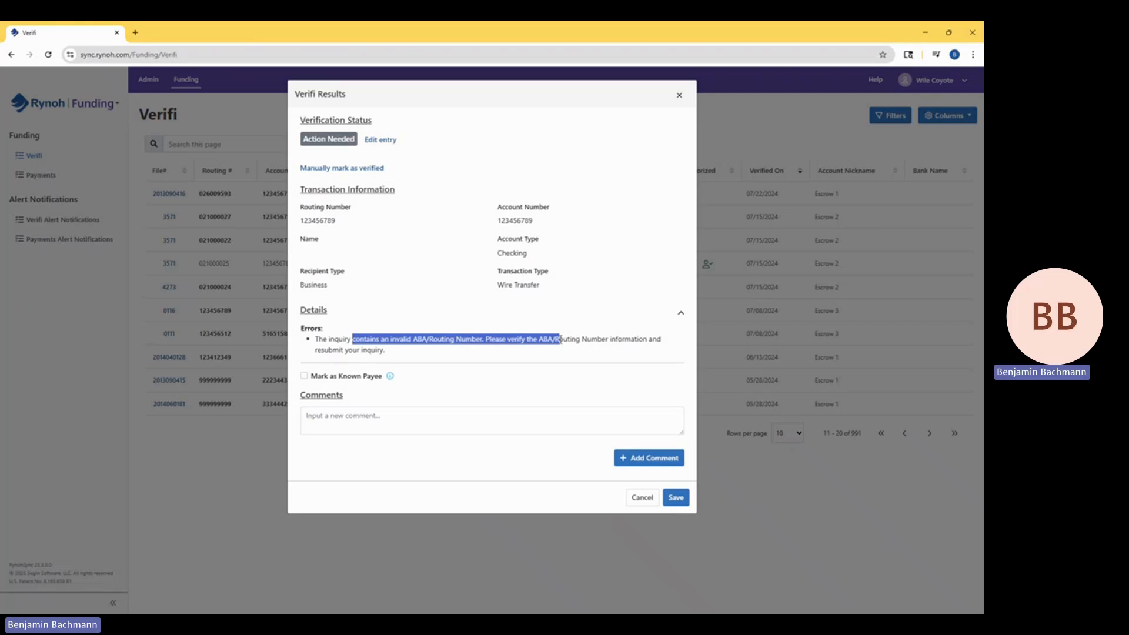
click(679, 95)
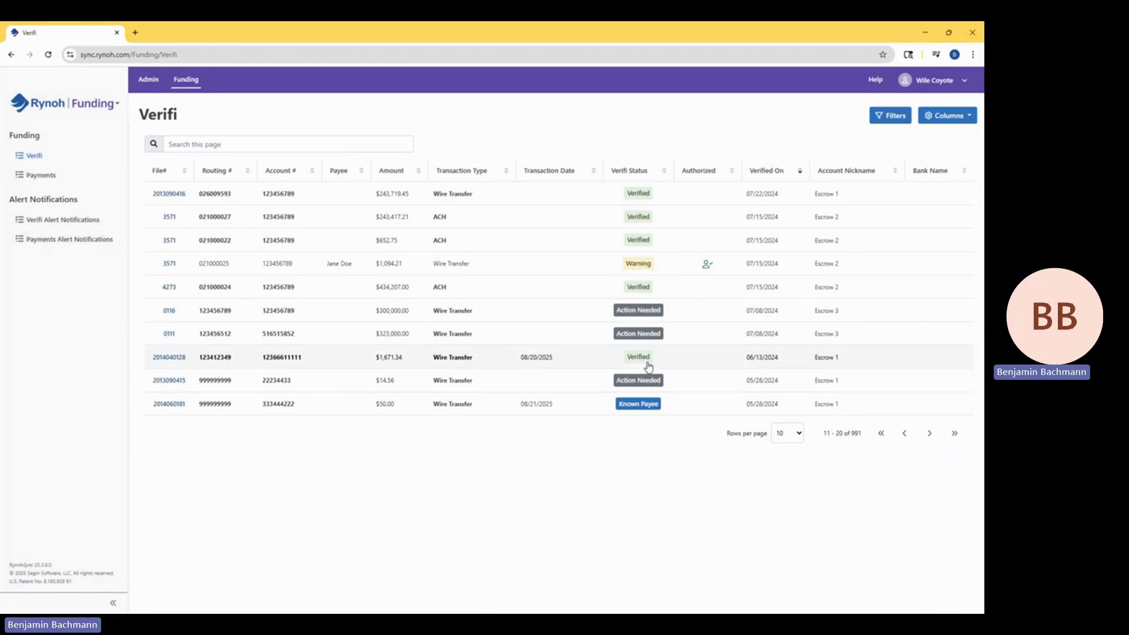
click(930, 435)
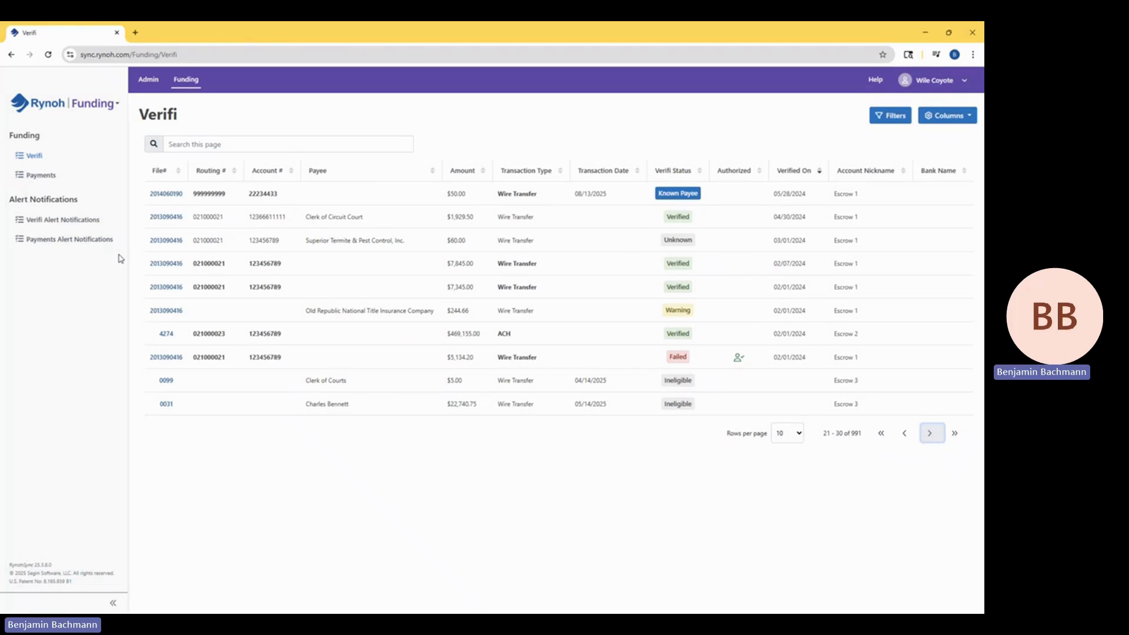
Add a new Verifi alert notification and choose the second user in the email address list as its recipient.
click(85, 227)
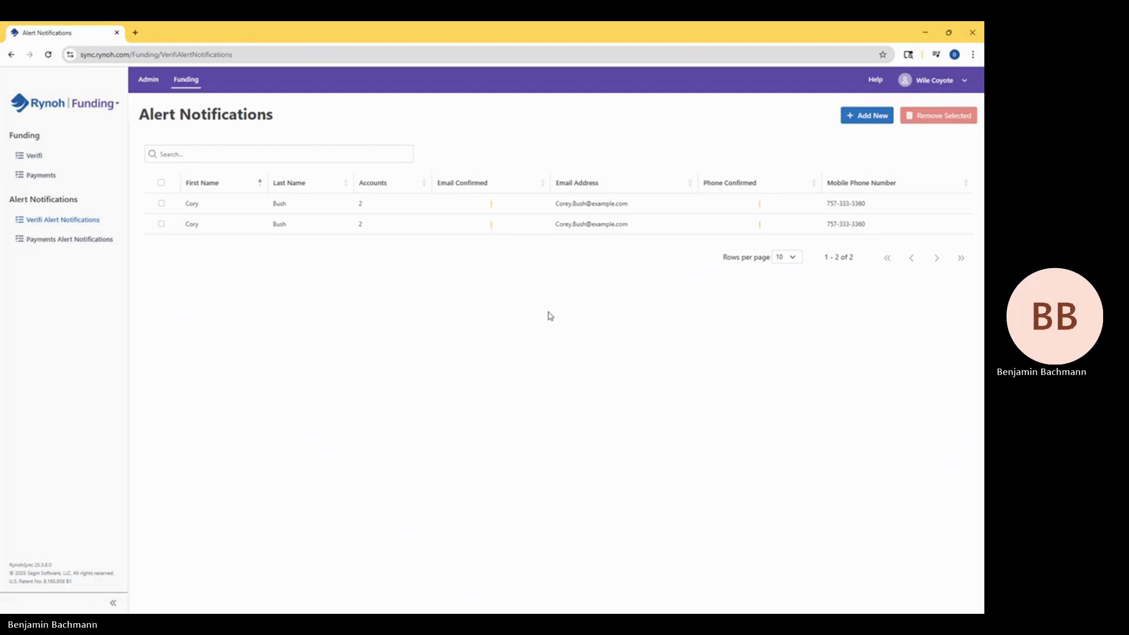
click(862, 117)
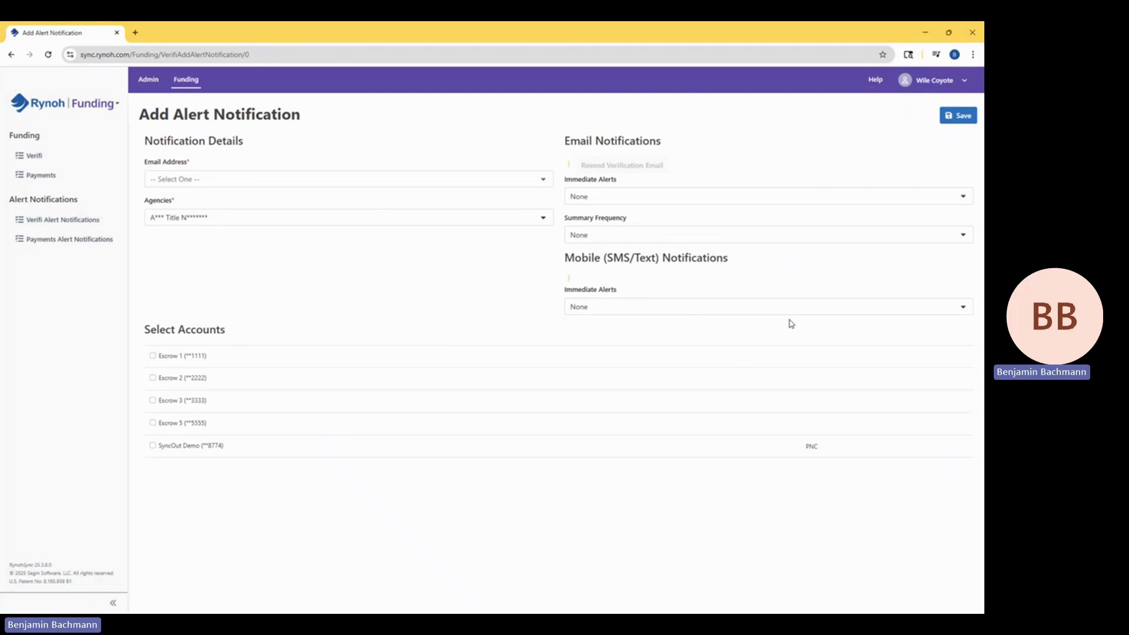
click(249, 184)
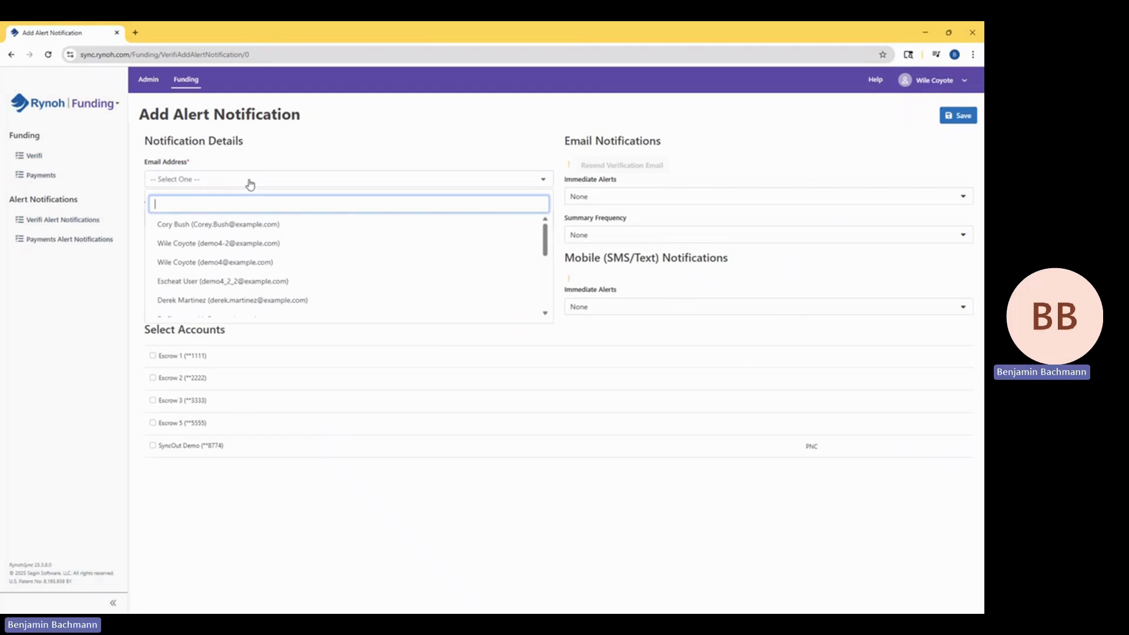
click(245, 246)
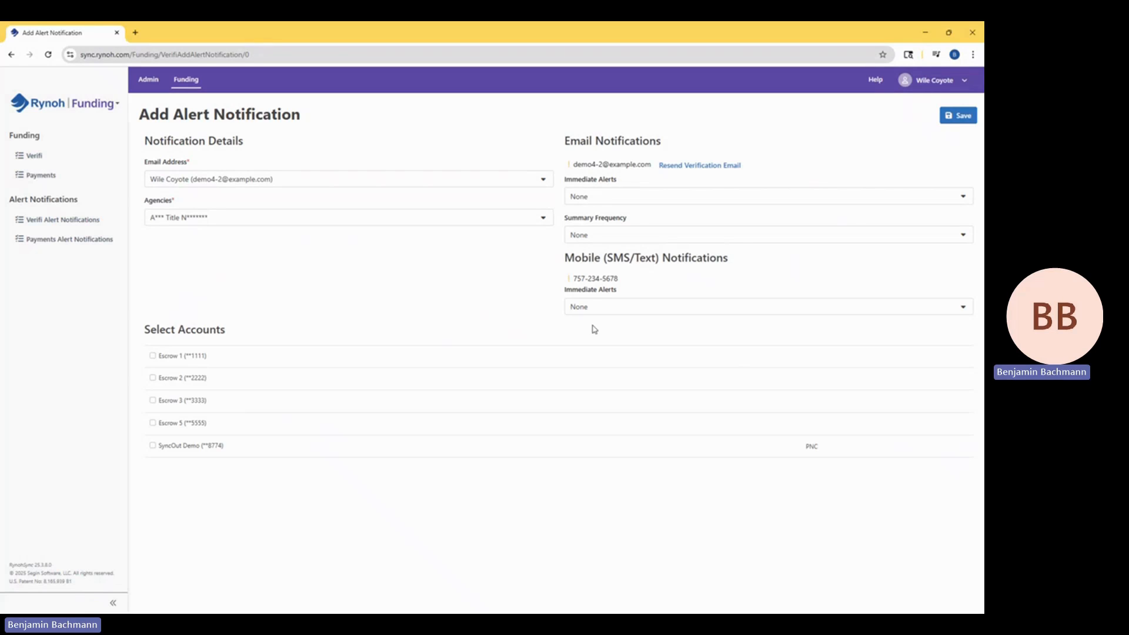
Set the immediate alerts to Warning and Failed for both the email and the mobile (SMS/text) notifications.
click(587, 197)
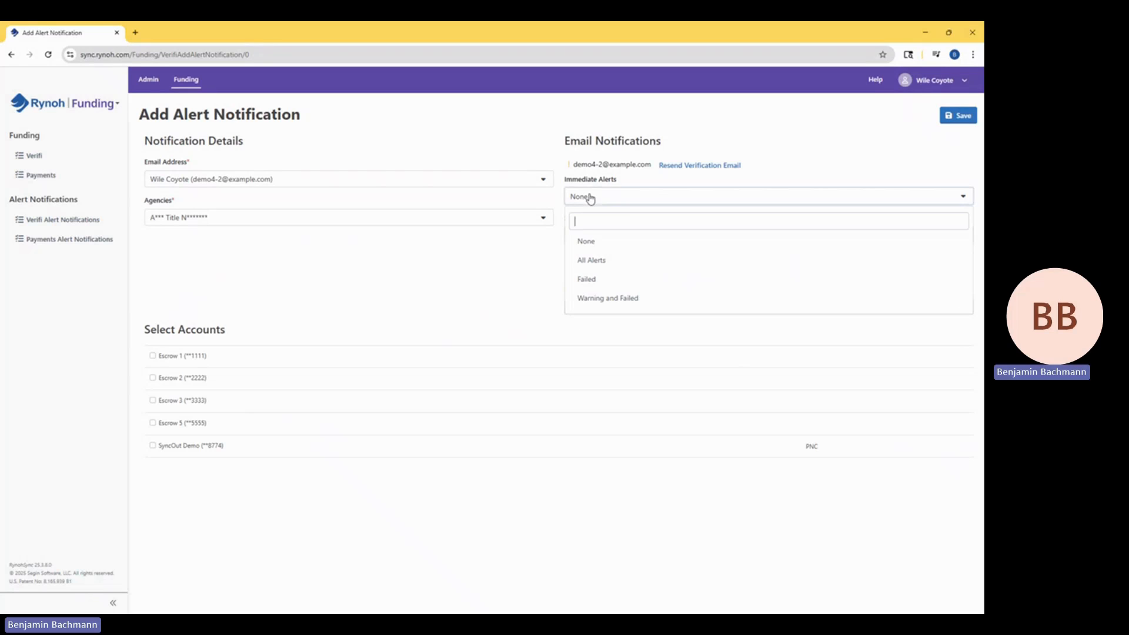
click(608, 298)
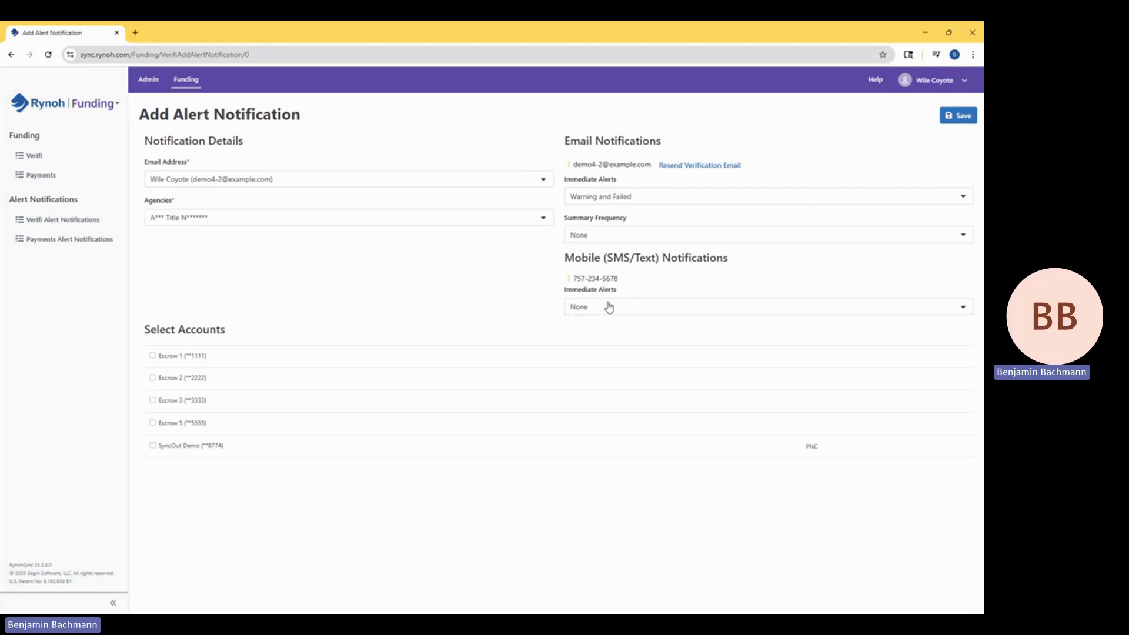
click(608, 315)
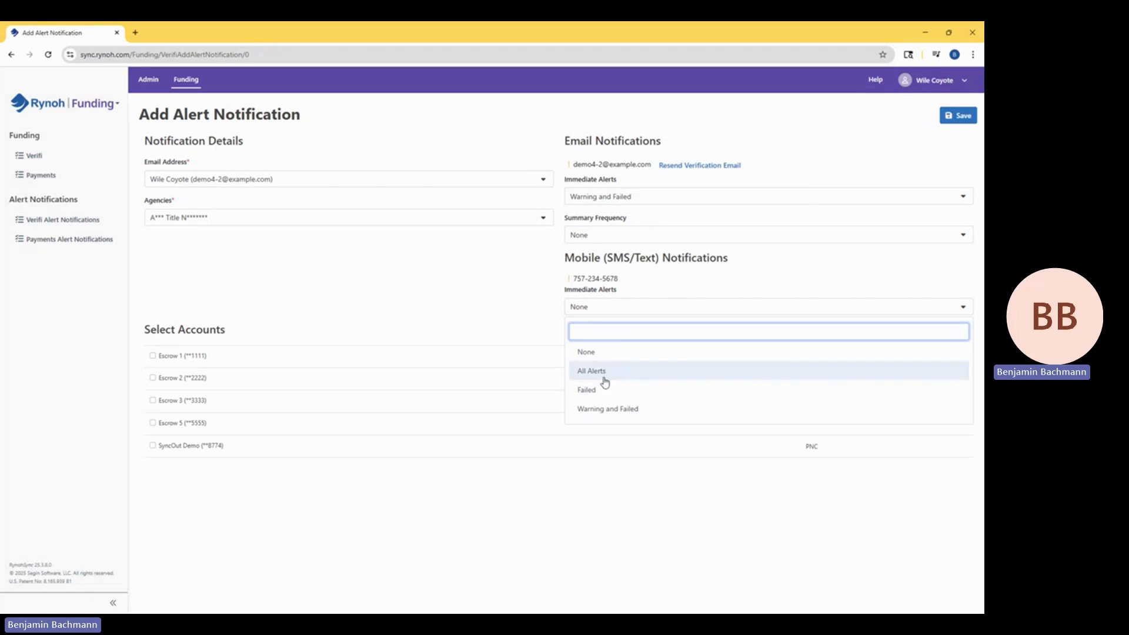
click(606, 408)
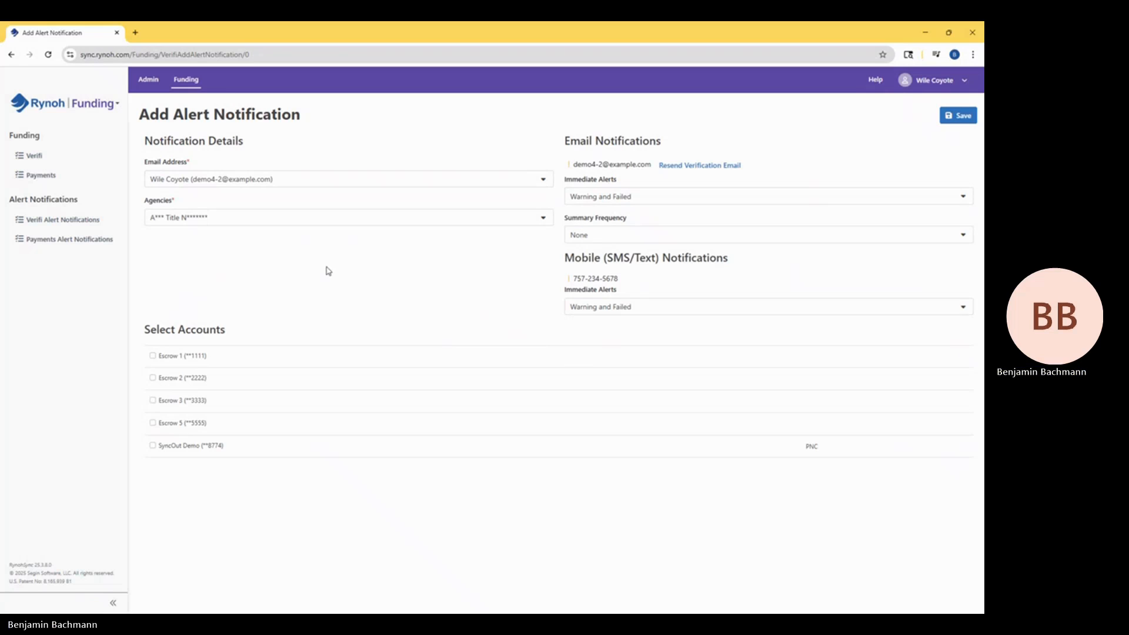
Include the accounts Escrow 1, Escrow 2, Escrow 3, Escrow 5 and SyncOut Demo in the alert notification and save it.
click(153, 356)
click(153, 378)
click(153, 401)
click(153, 423)
click(153, 446)
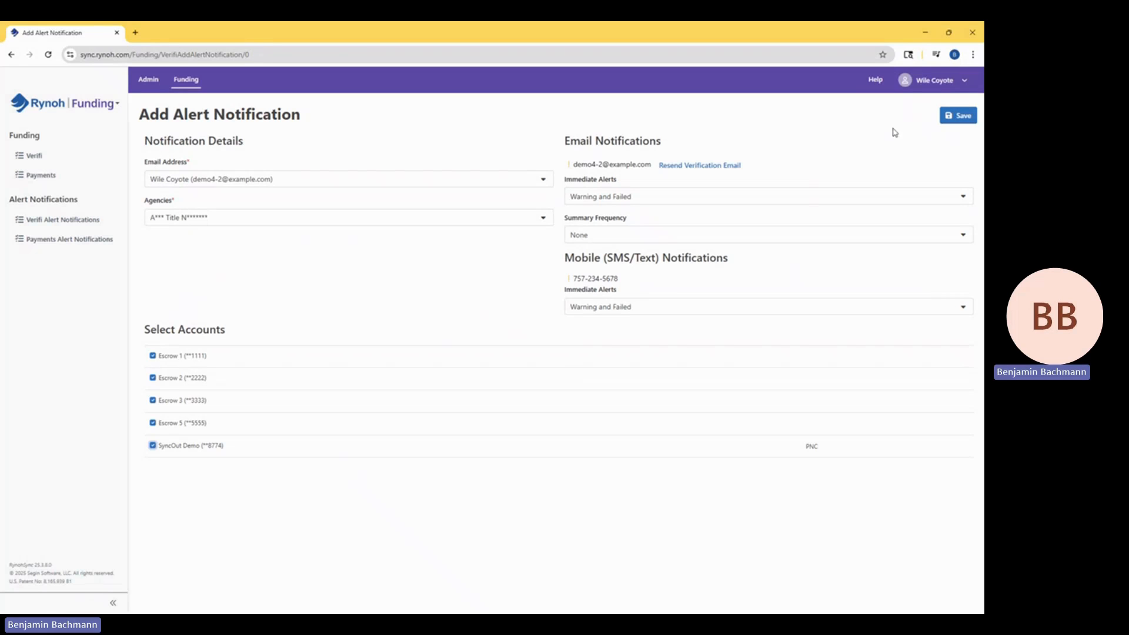
click(944, 118)
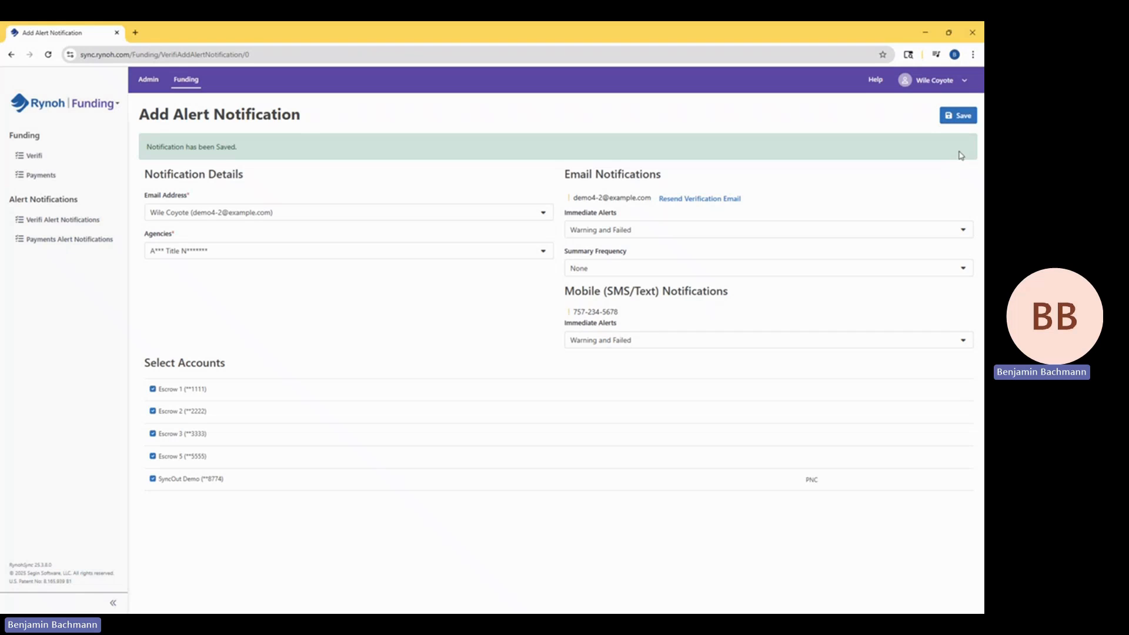
Search the Verifi transactions of all bank accounts with Action Needed as the only Verifi status.
click(53, 158)
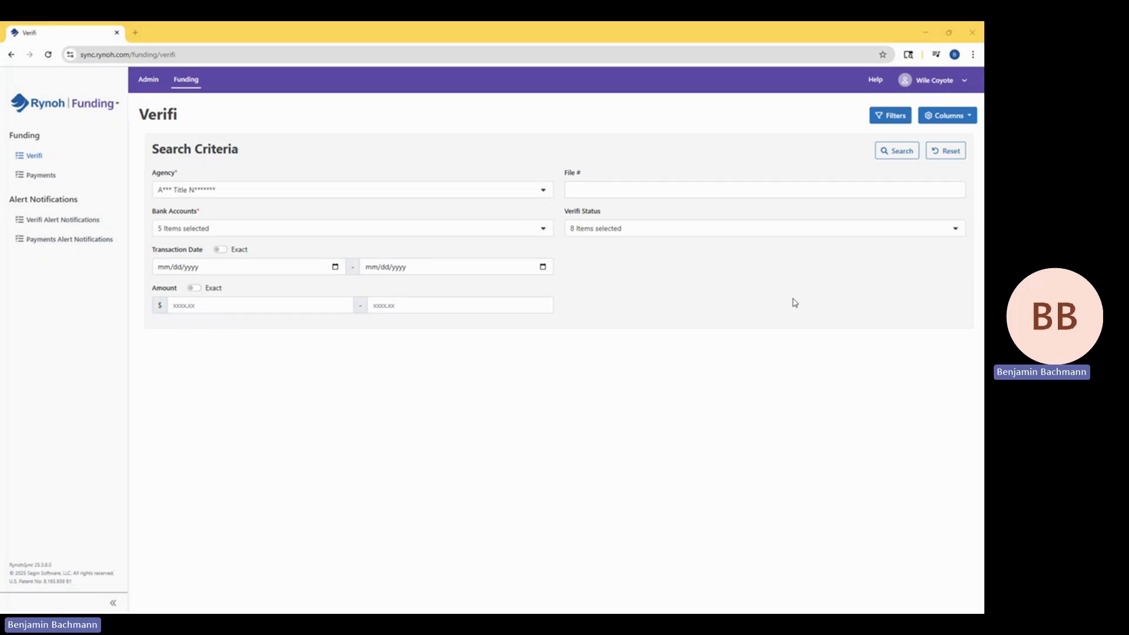
click(686, 242)
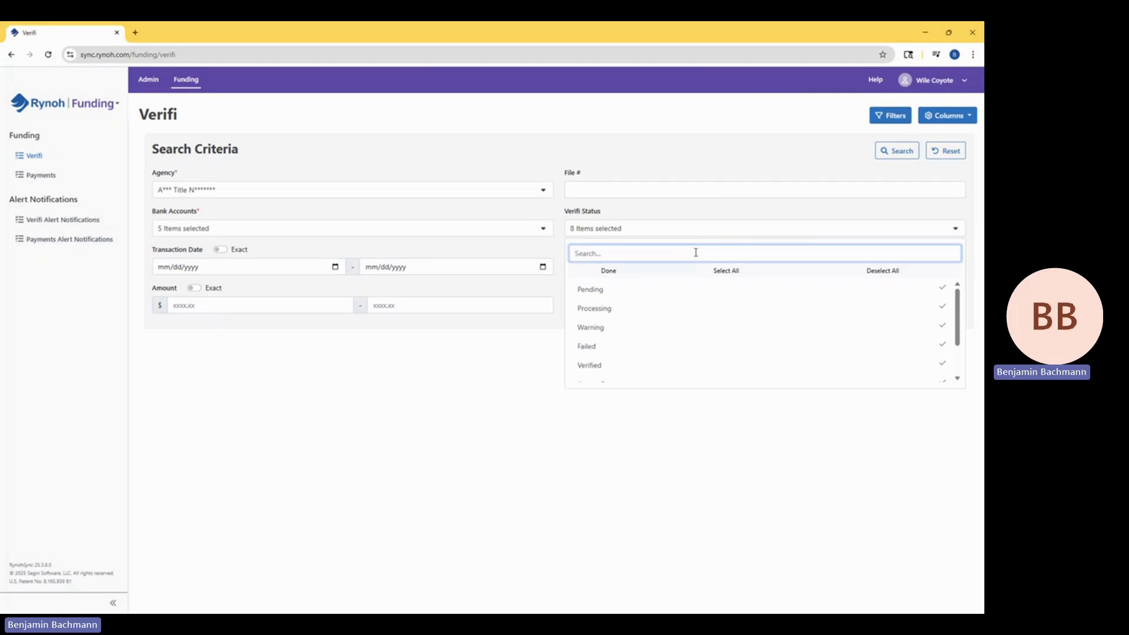
click(885, 271)
scroll(823, 317, down, 2)
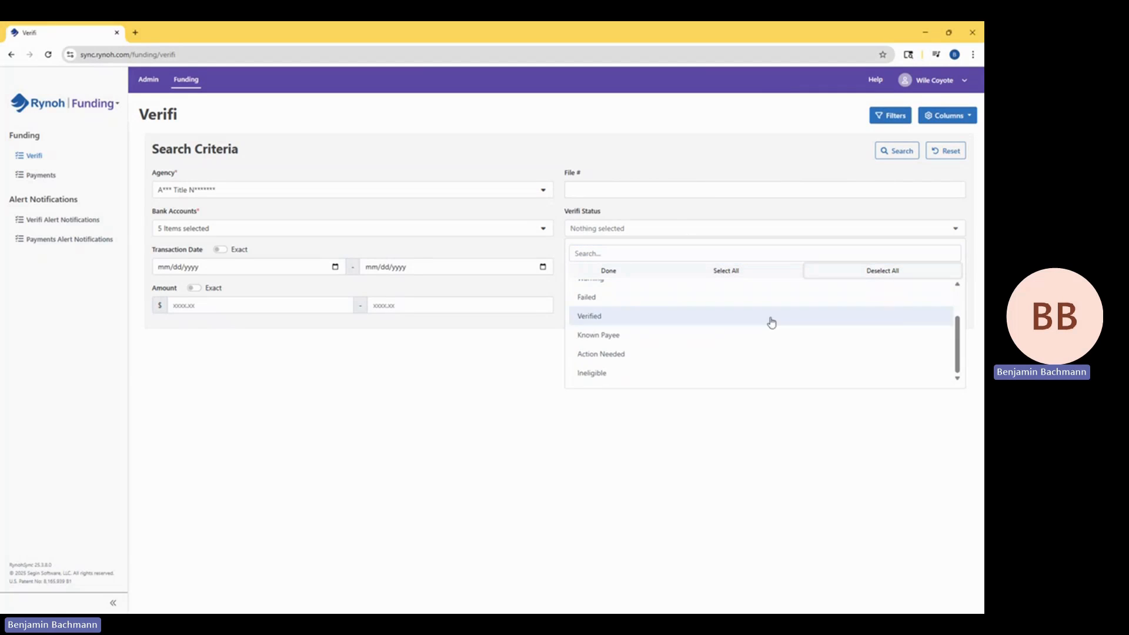
click(659, 365)
click(478, 405)
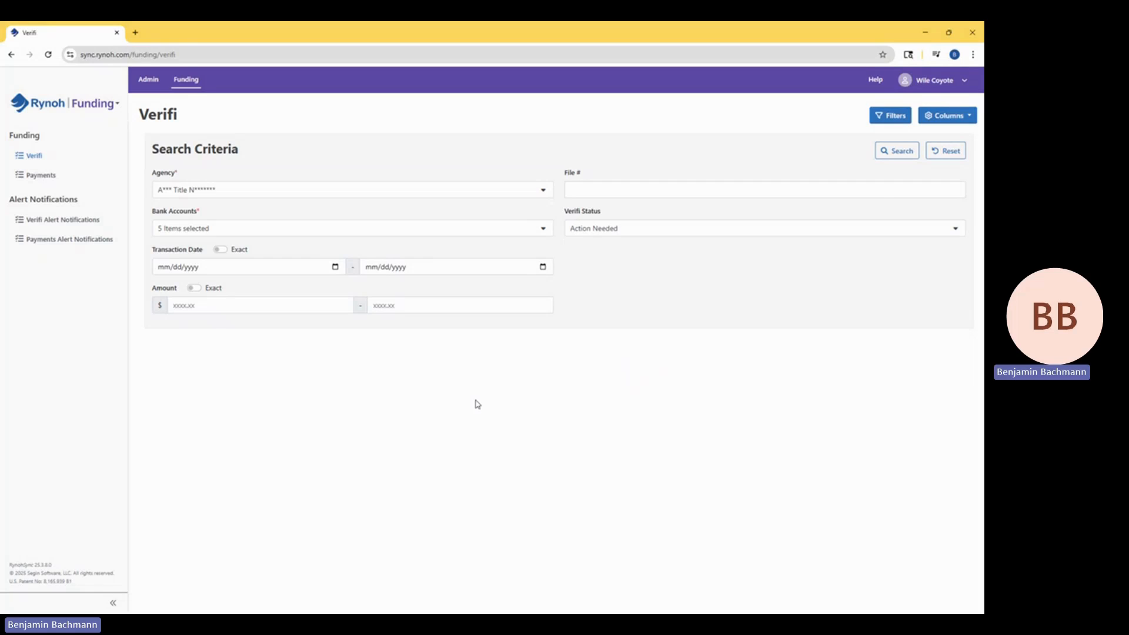
click(897, 150)
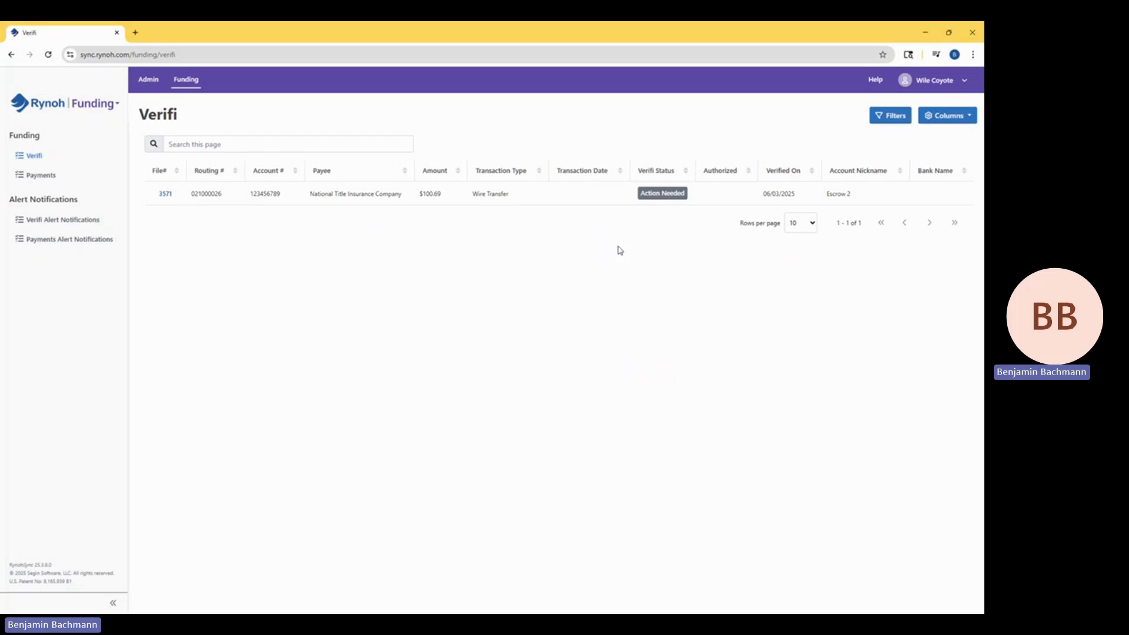
Open the $100.69 National Title Insurance Company transaction's entry for editing, check its routing number, name and account number, and save the entry.
click(662, 193)
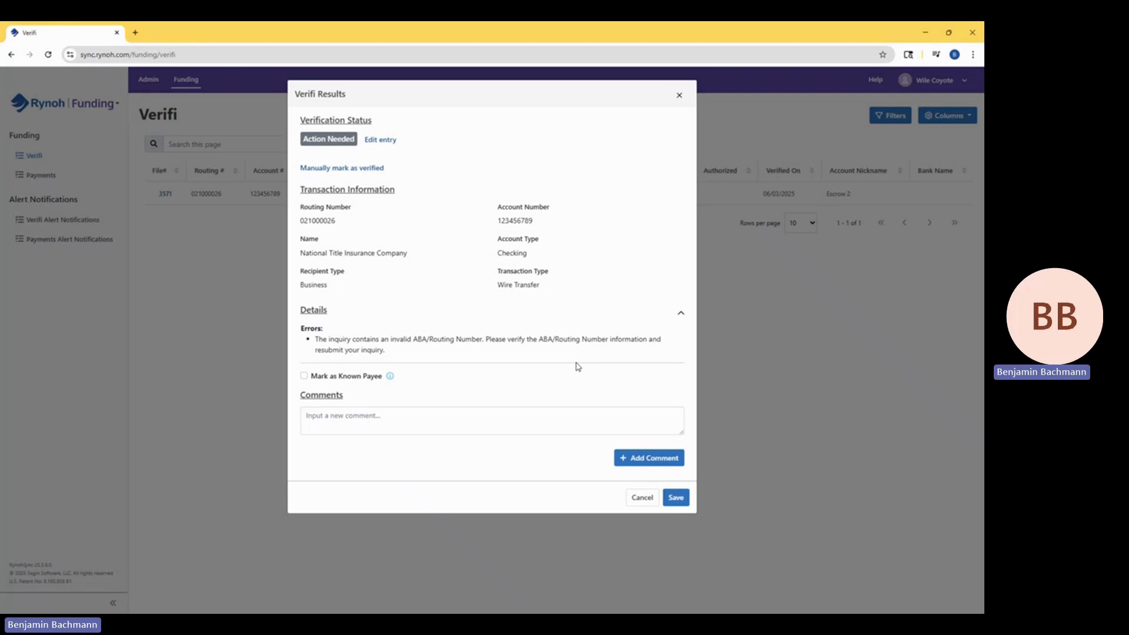
click(381, 141)
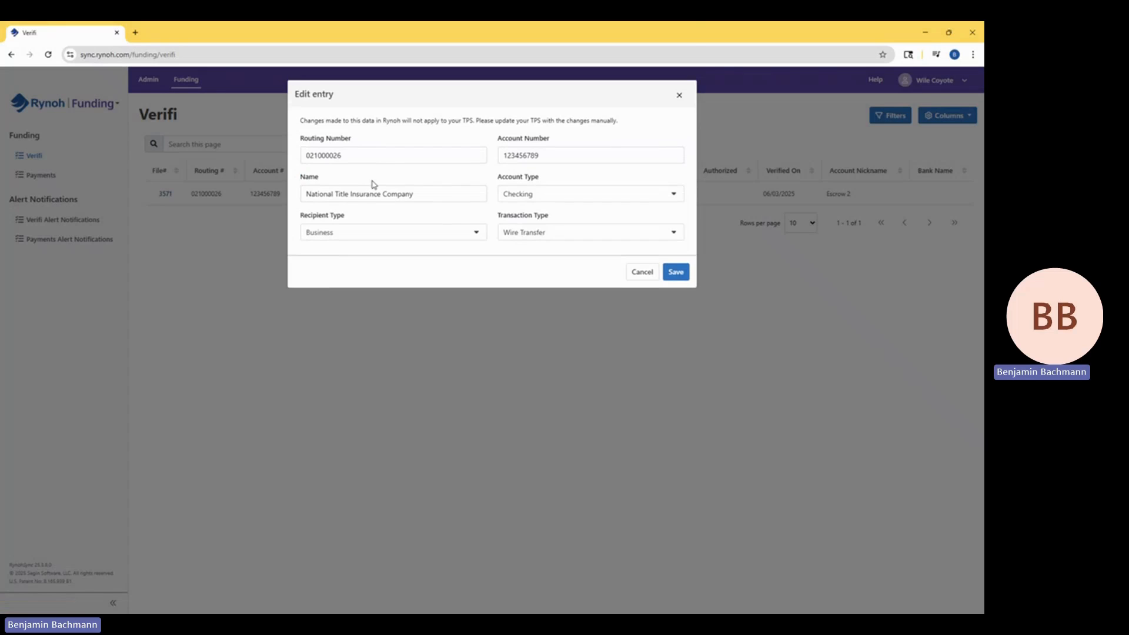
double_click(355, 155)
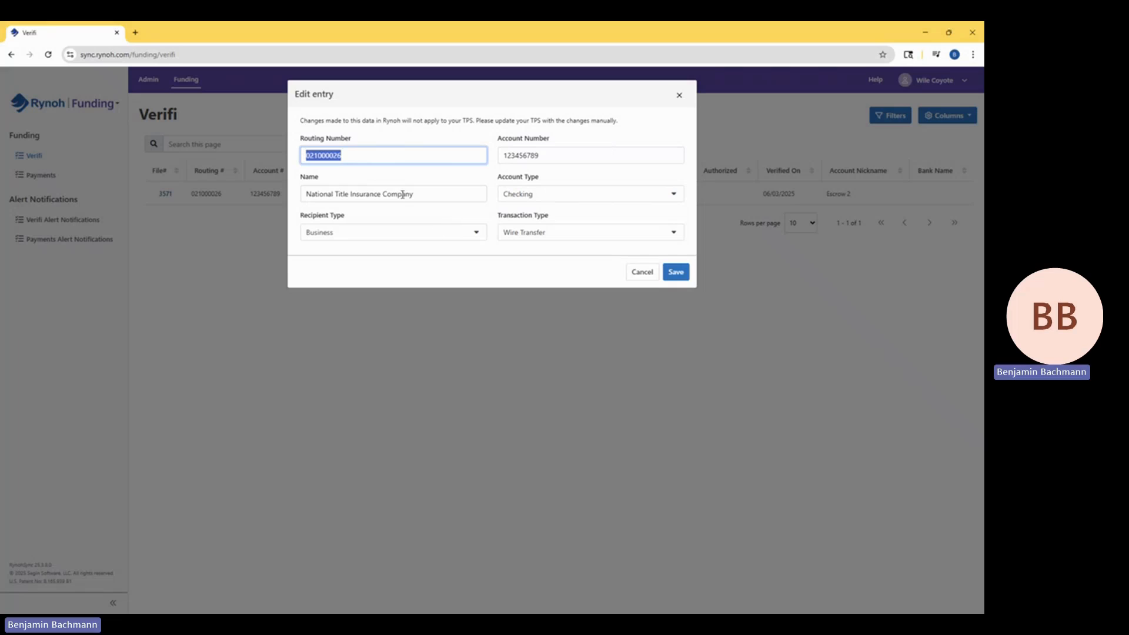
click(424, 193)
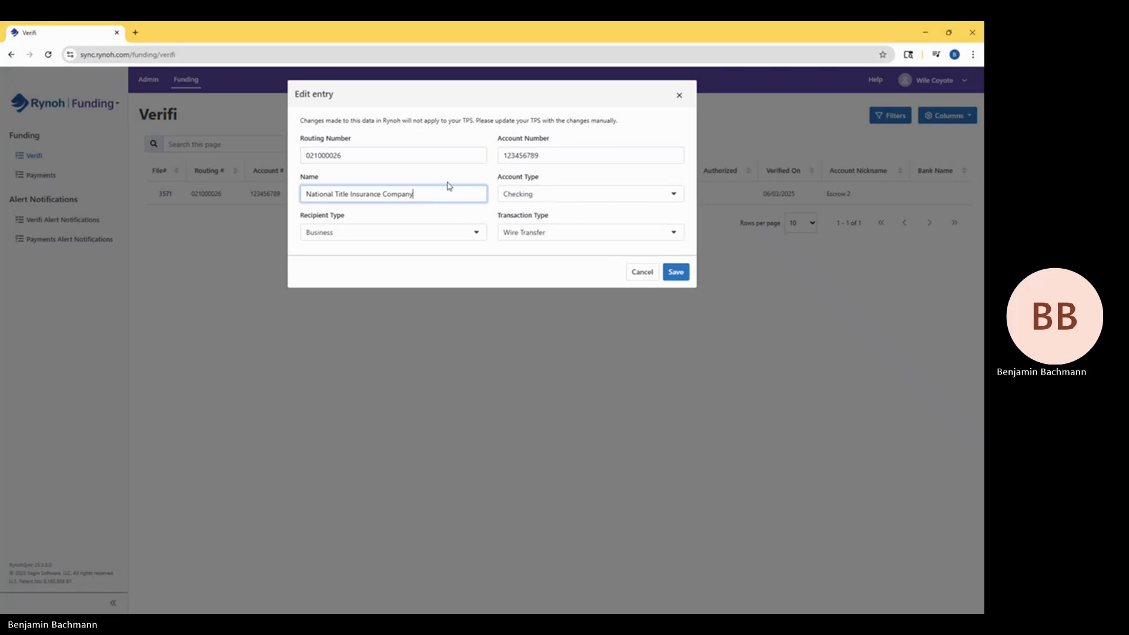
click(571, 156)
key(Return)
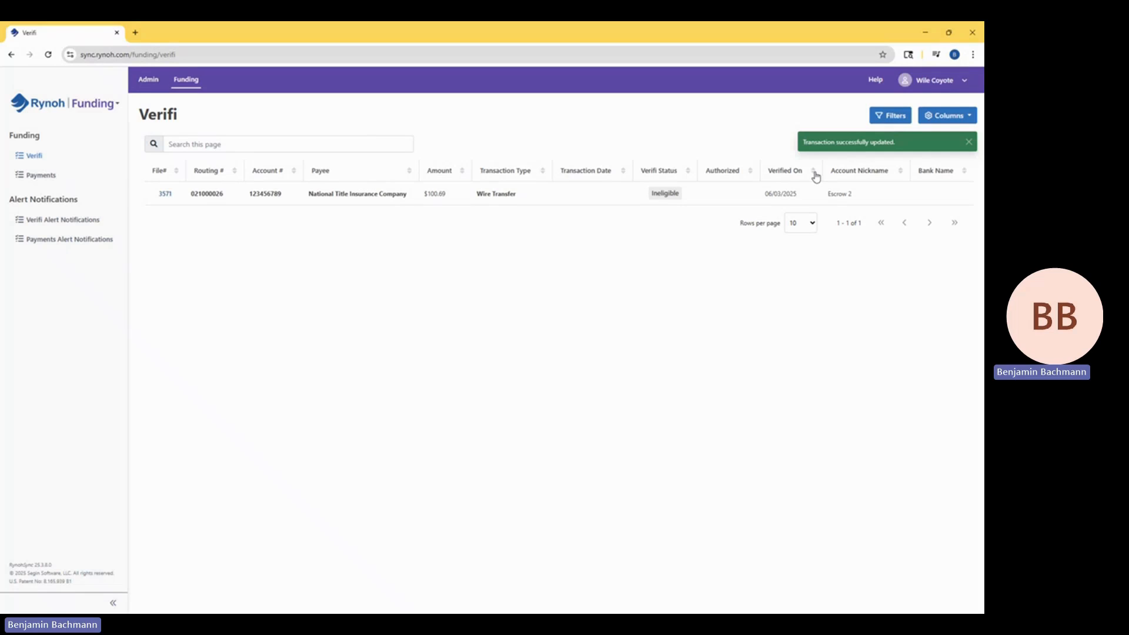
Show the available help resources and support contact options.
click(878, 87)
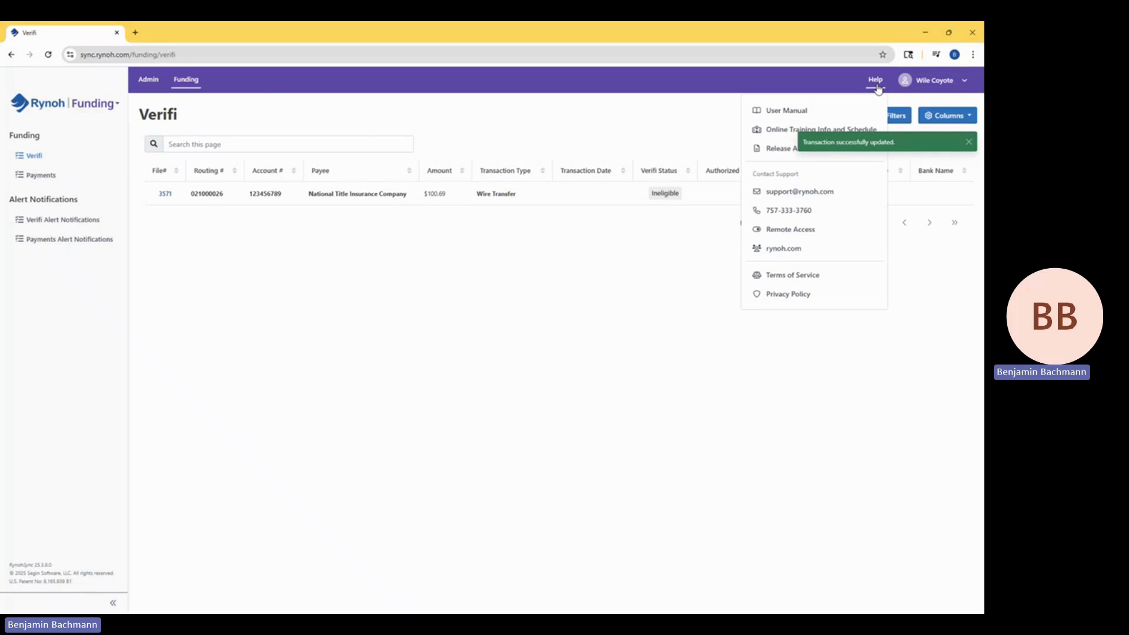